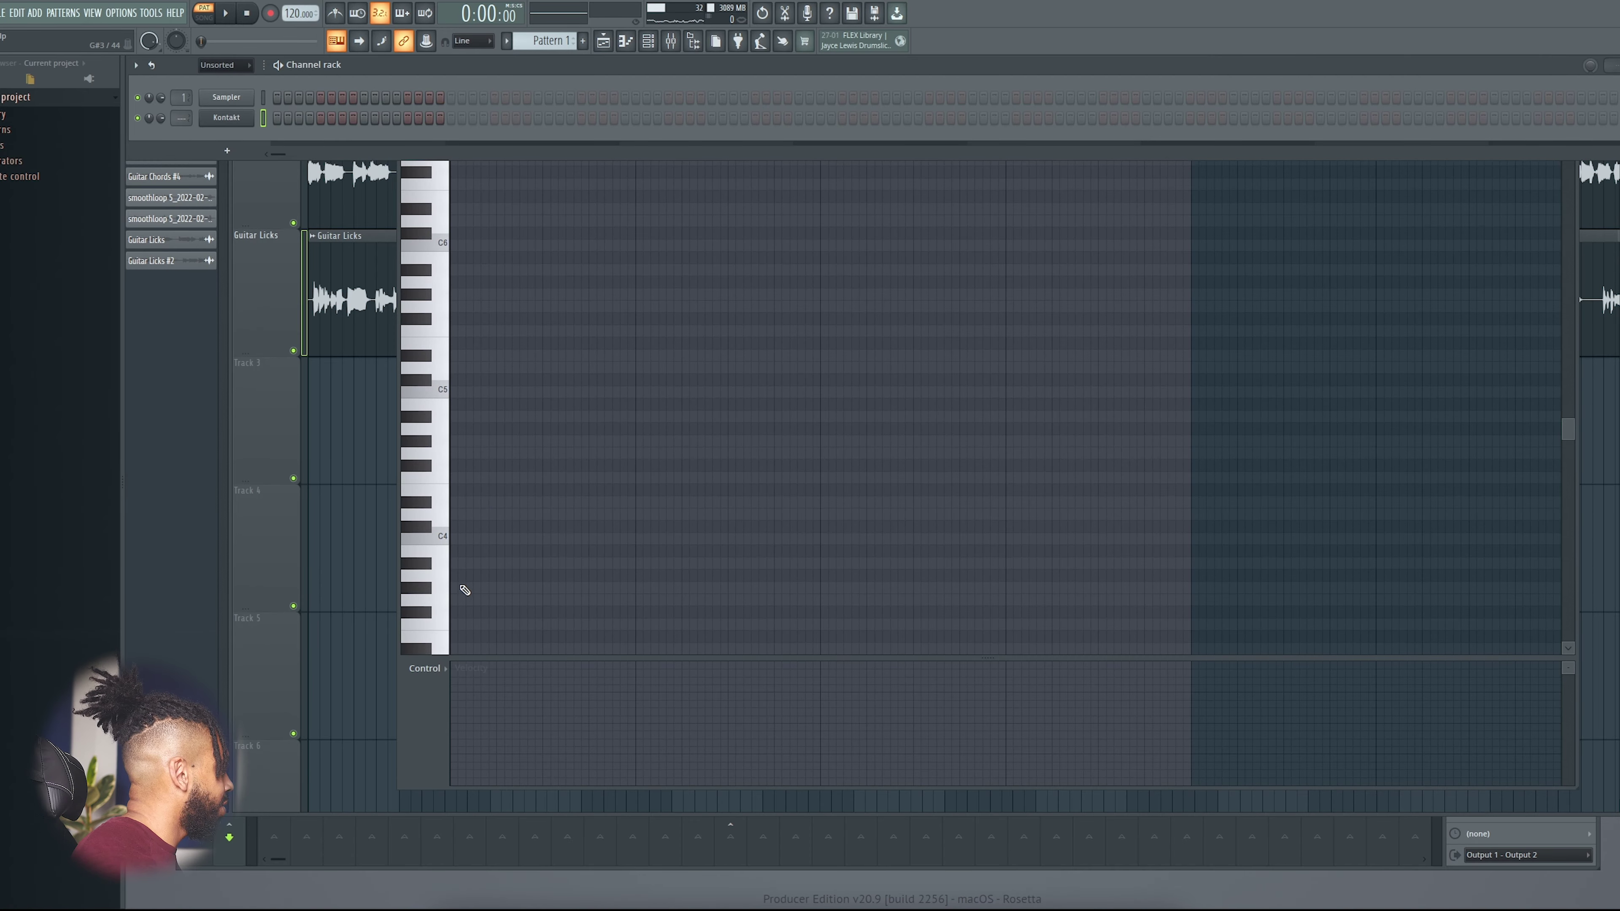
- Draw the first chord at the start of the Kontakt piano roll with the notes G4, D#4, C4 and G#3
{"action": "left_click", "coordinate": [464, 590]}
{"action": "left_click", "coordinate": [459, 419]}
{"action": "left_click", "coordinate": [459, 459]}
{"action": "left_click", "coordinate": [459, 502]}
{"action": "left_click", "coordinate": [459, 549]}
- Add a second chord of D#4, C4, G#3 and F3 directly after the first, lengthened to bar 3
{"action": "left_click", "coordinate": [593, 549]}
{"action": "left_click", "coordinate": [593, 590]}
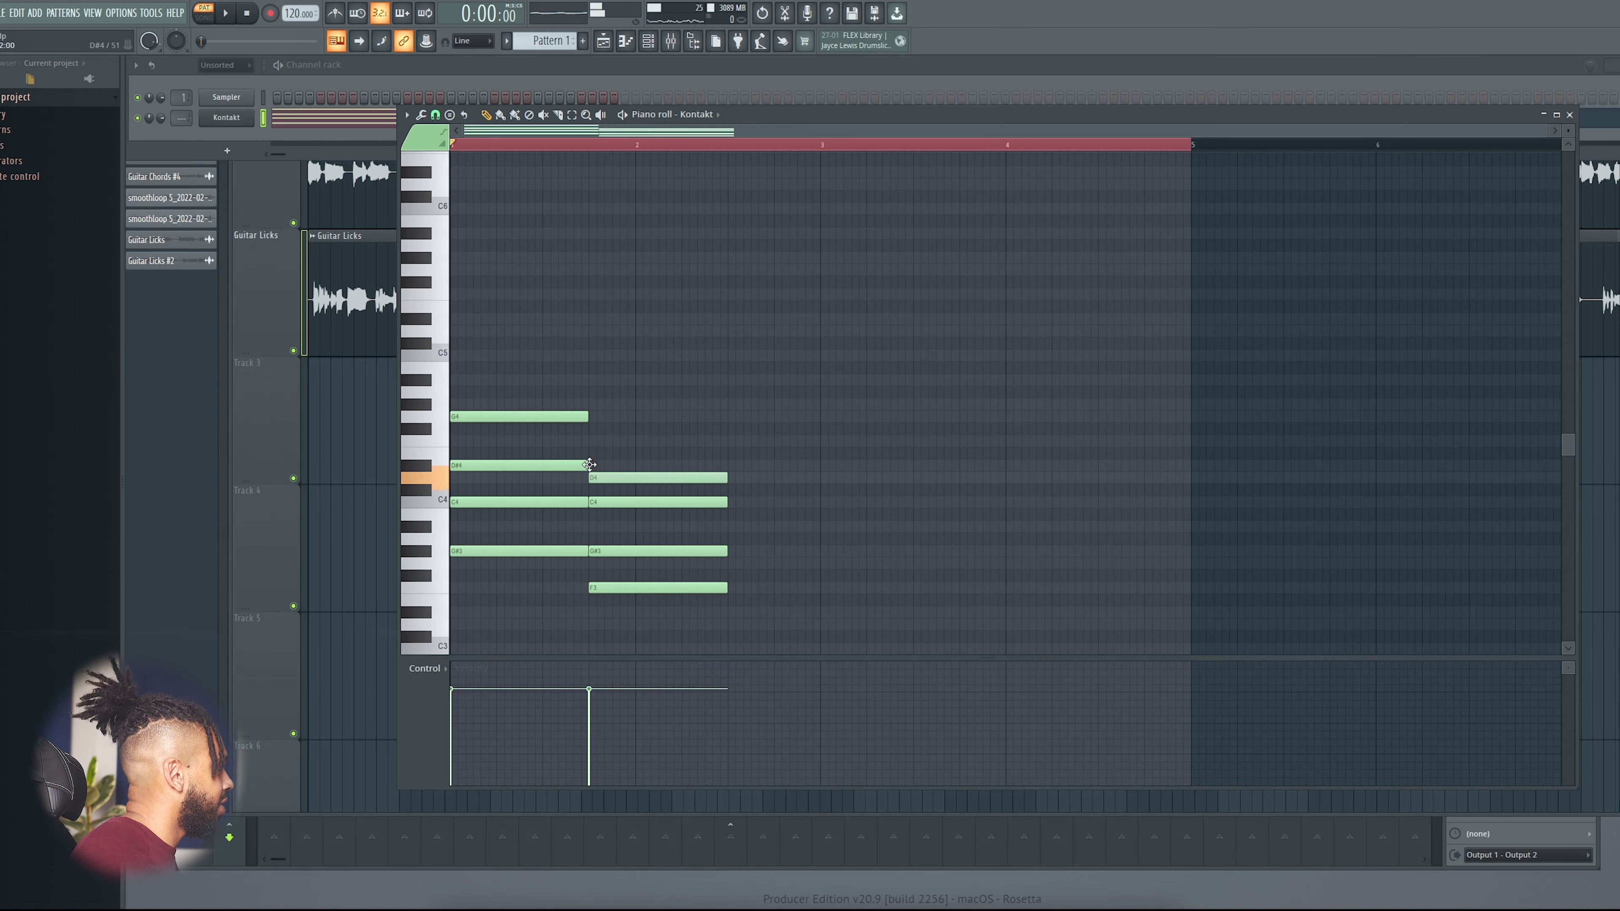
{"action": "left_click_drag", "start_coordinate": [589, 464], "coordinate": [627, 553]}
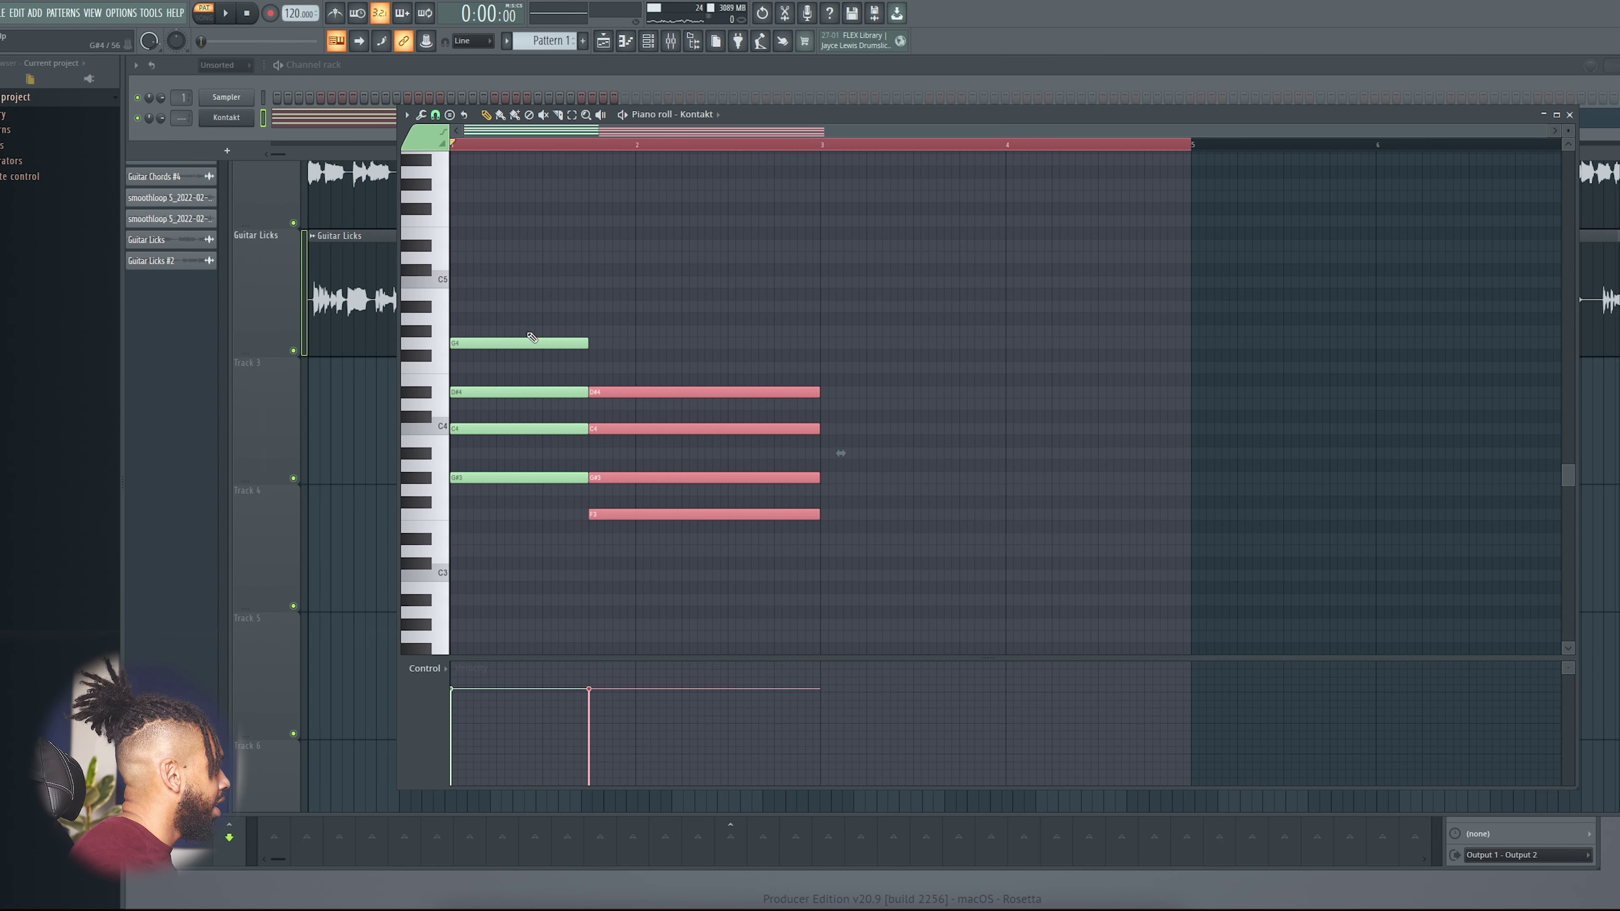
- Copy the first chord to bar 3 and shift its notes to F4, D4, A#3 and G3
{"action": "left_click_drag", "start_coordinate": [529, 328], "coordinate": [897, 495]}
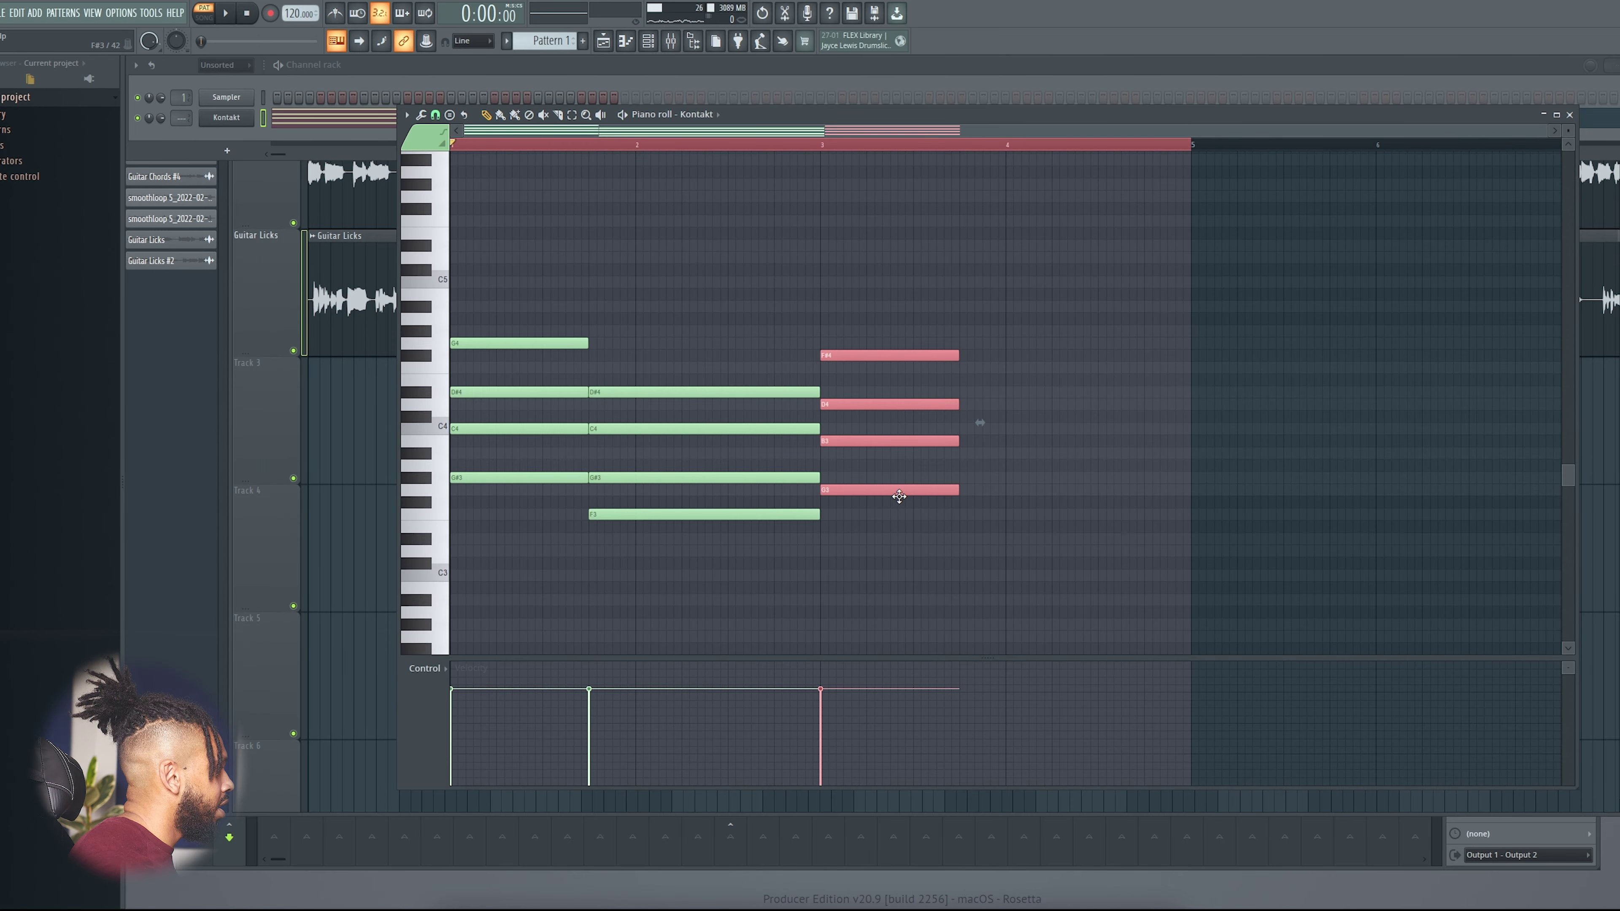
{"action": "left_click_drag", "start_coordinate": [890, 355], "coordinate": [889, 367]}
{"action": "left_click_drag", "start_coordinate": [889, 440], "coordinate": [890, 453]}
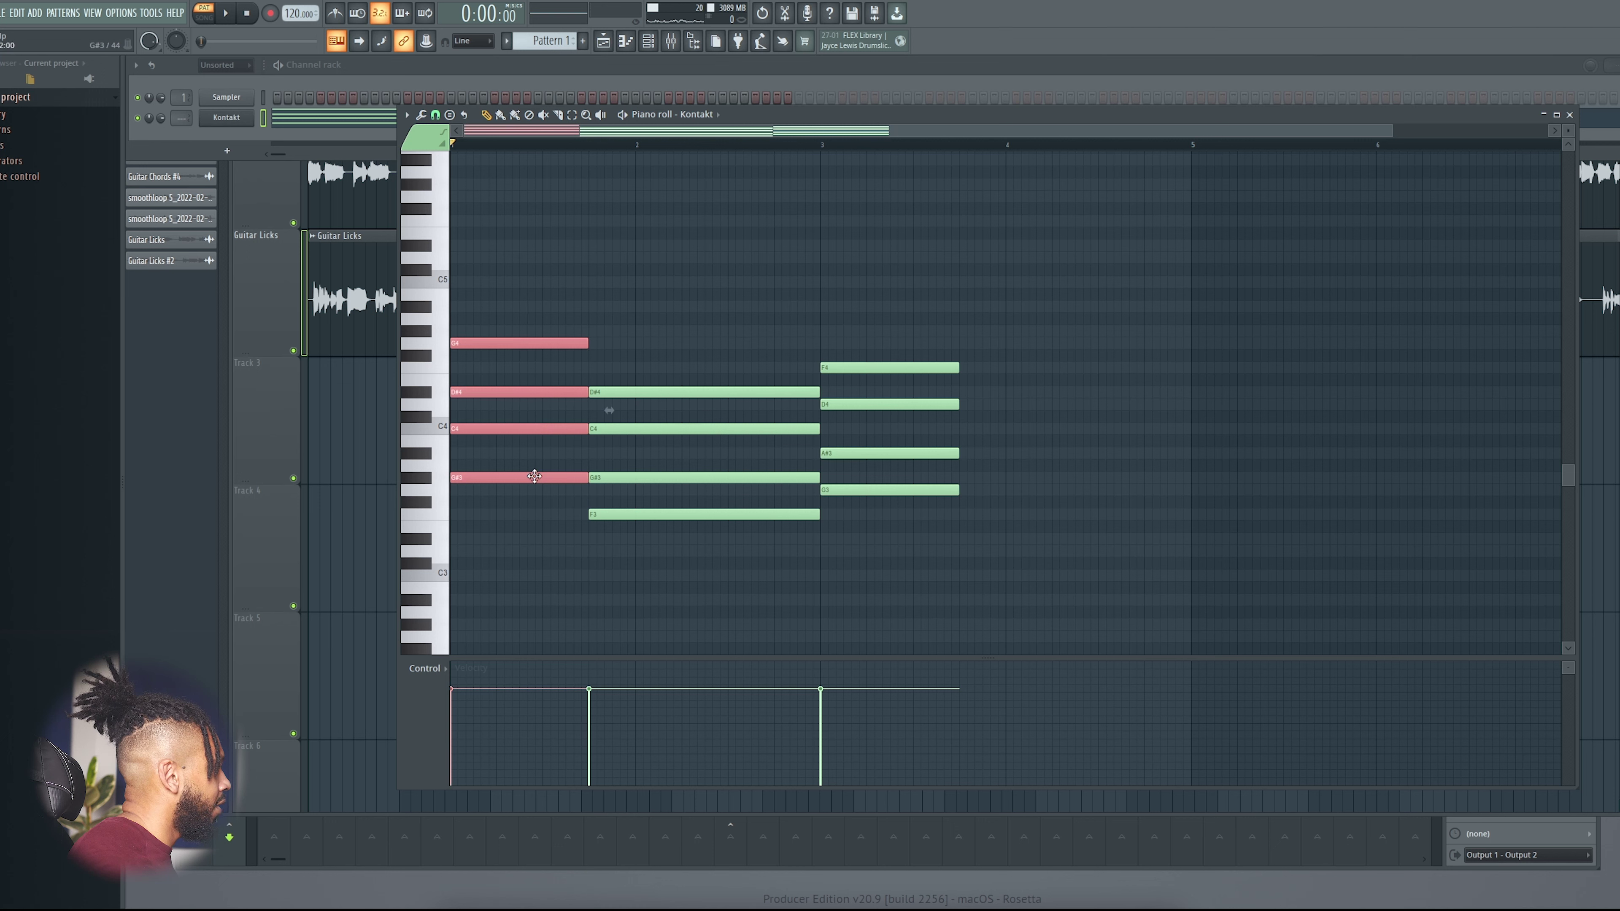
- Build a fourth chord of D4, A#3, G3 and D#3 lasting to bar 5, and lower the velocity of all notes
{"action": "key", "text": "ctrl+b"}
{"action": "left_click_drag", "start_coordinate": [1046, 490], "coordinate": [1049, 543]}
{"action": "left_click", "coordinate": [996, 488]}
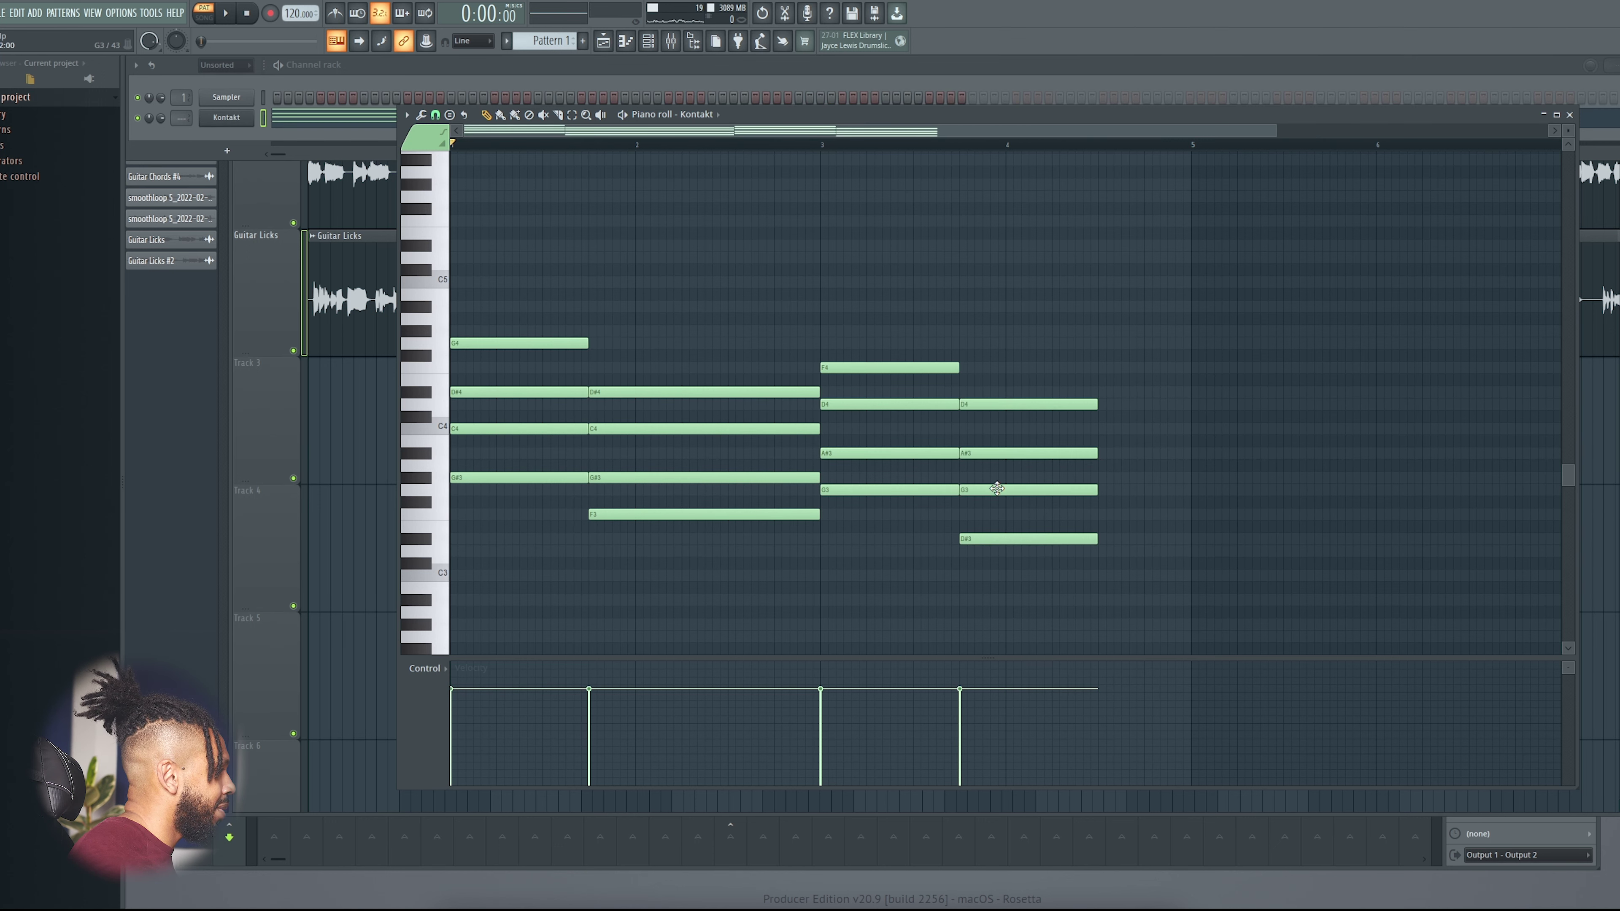
{"action": "left_click_drag", "start_coordinate": [1035, 370], "coordinate": [1086, 551]}
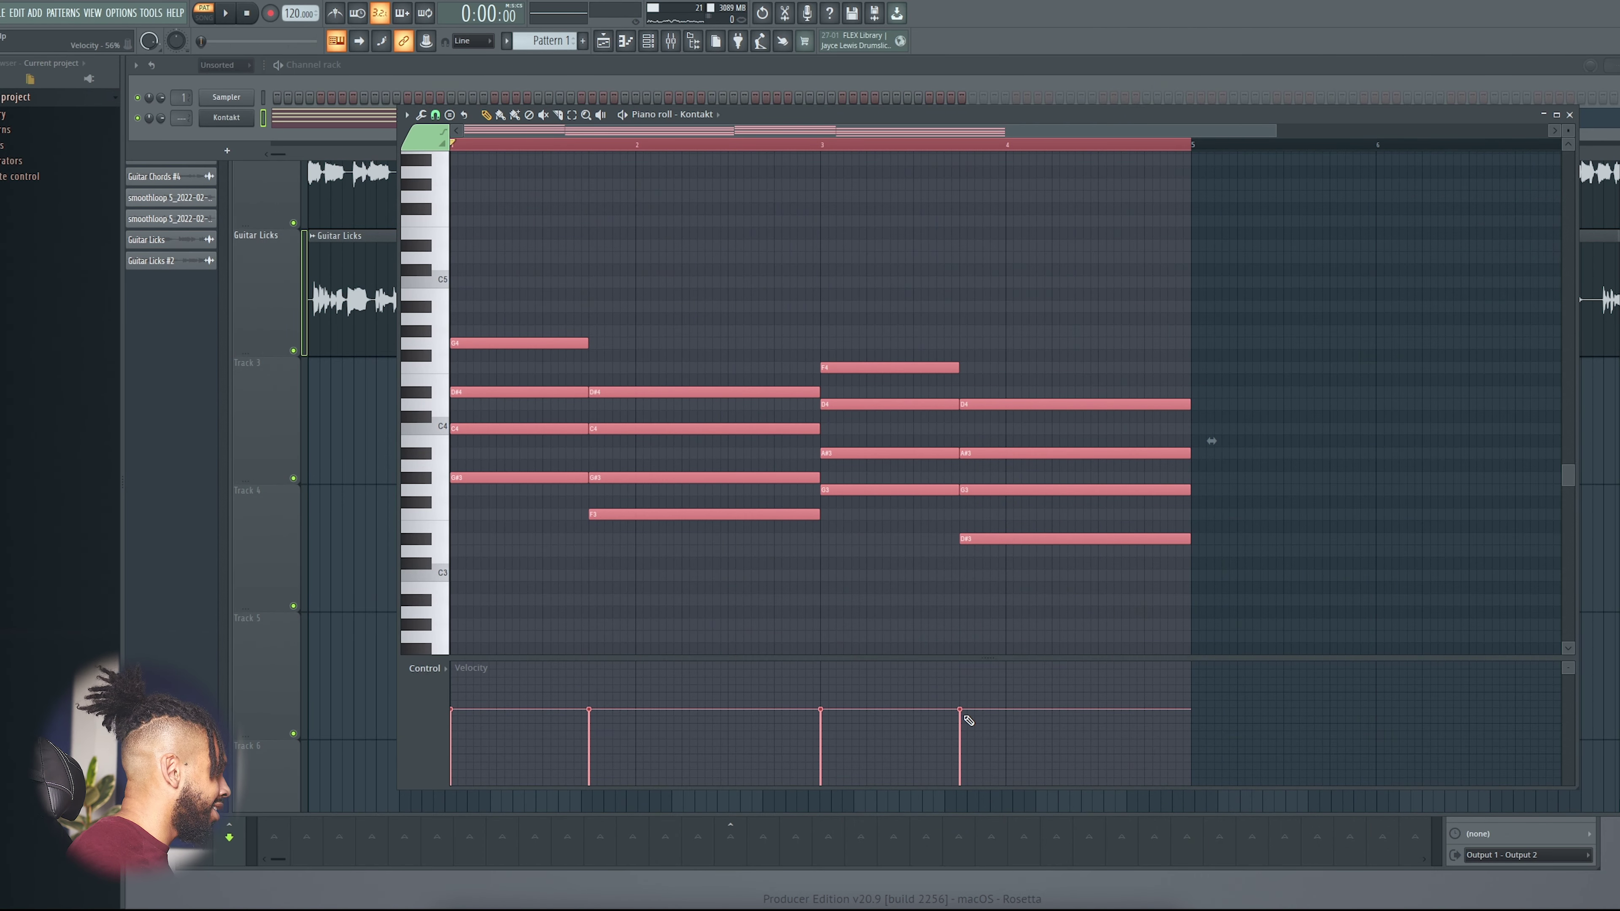
{"action": "key", "text": "ctrl+d"}
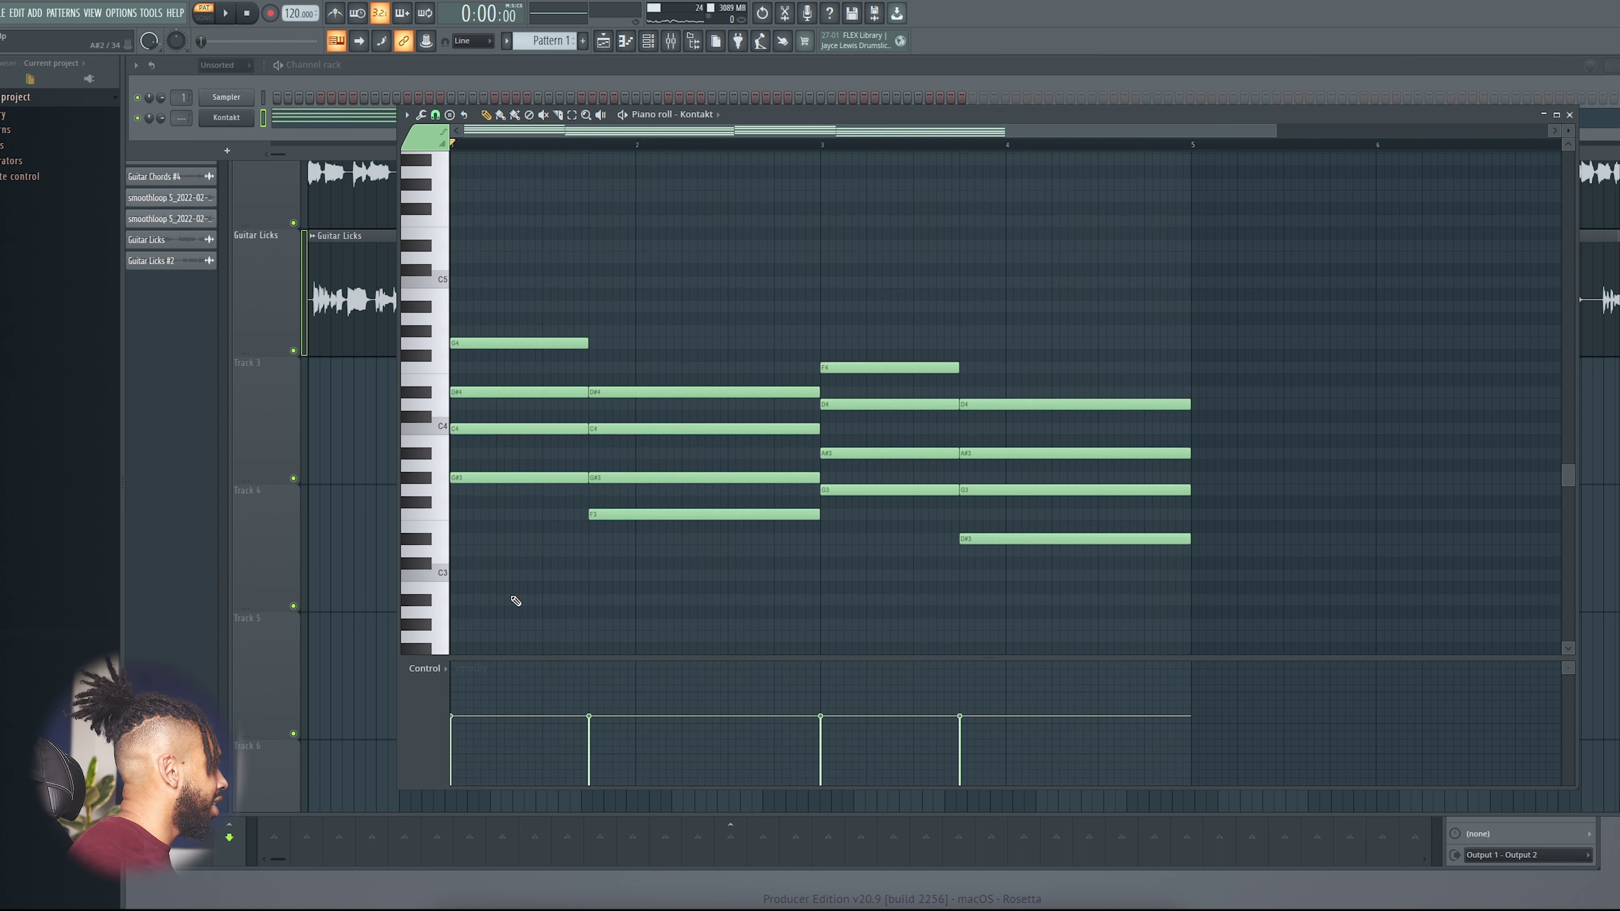
- Move the first chord's C4, the second's G#3 and the fourth's G3 up an octave, and the third's D4 down an octave
{"action": "key", "text": "ctrl+Up"}
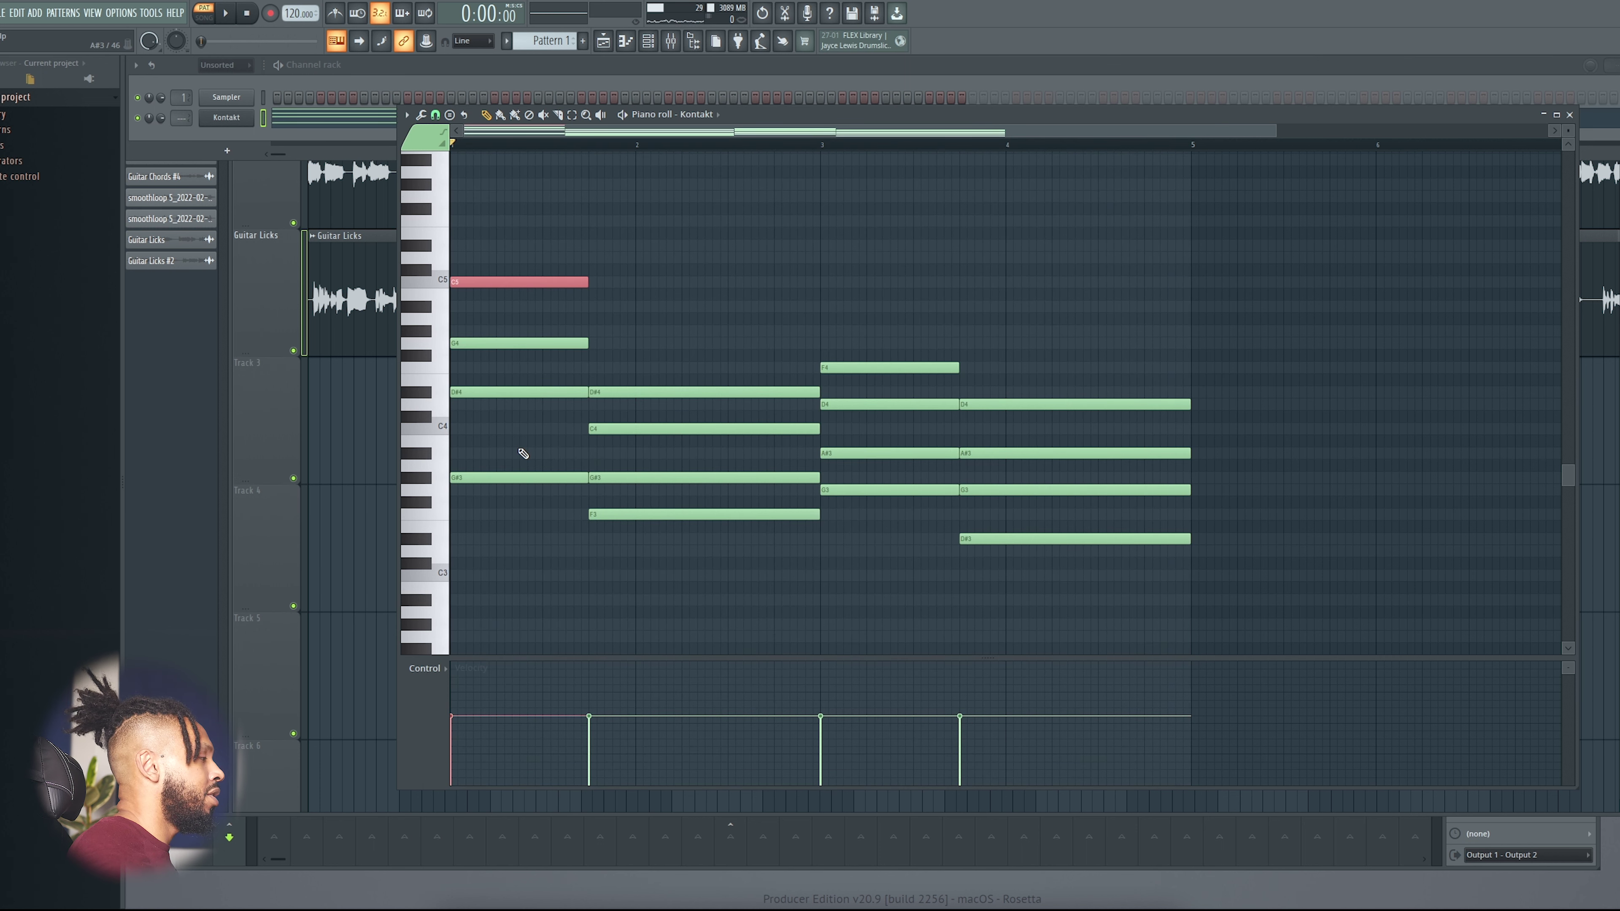
{"action": "left_click", "coordinate": [616, 477]}
{"action": "key", "text": "ctrl+Up"}
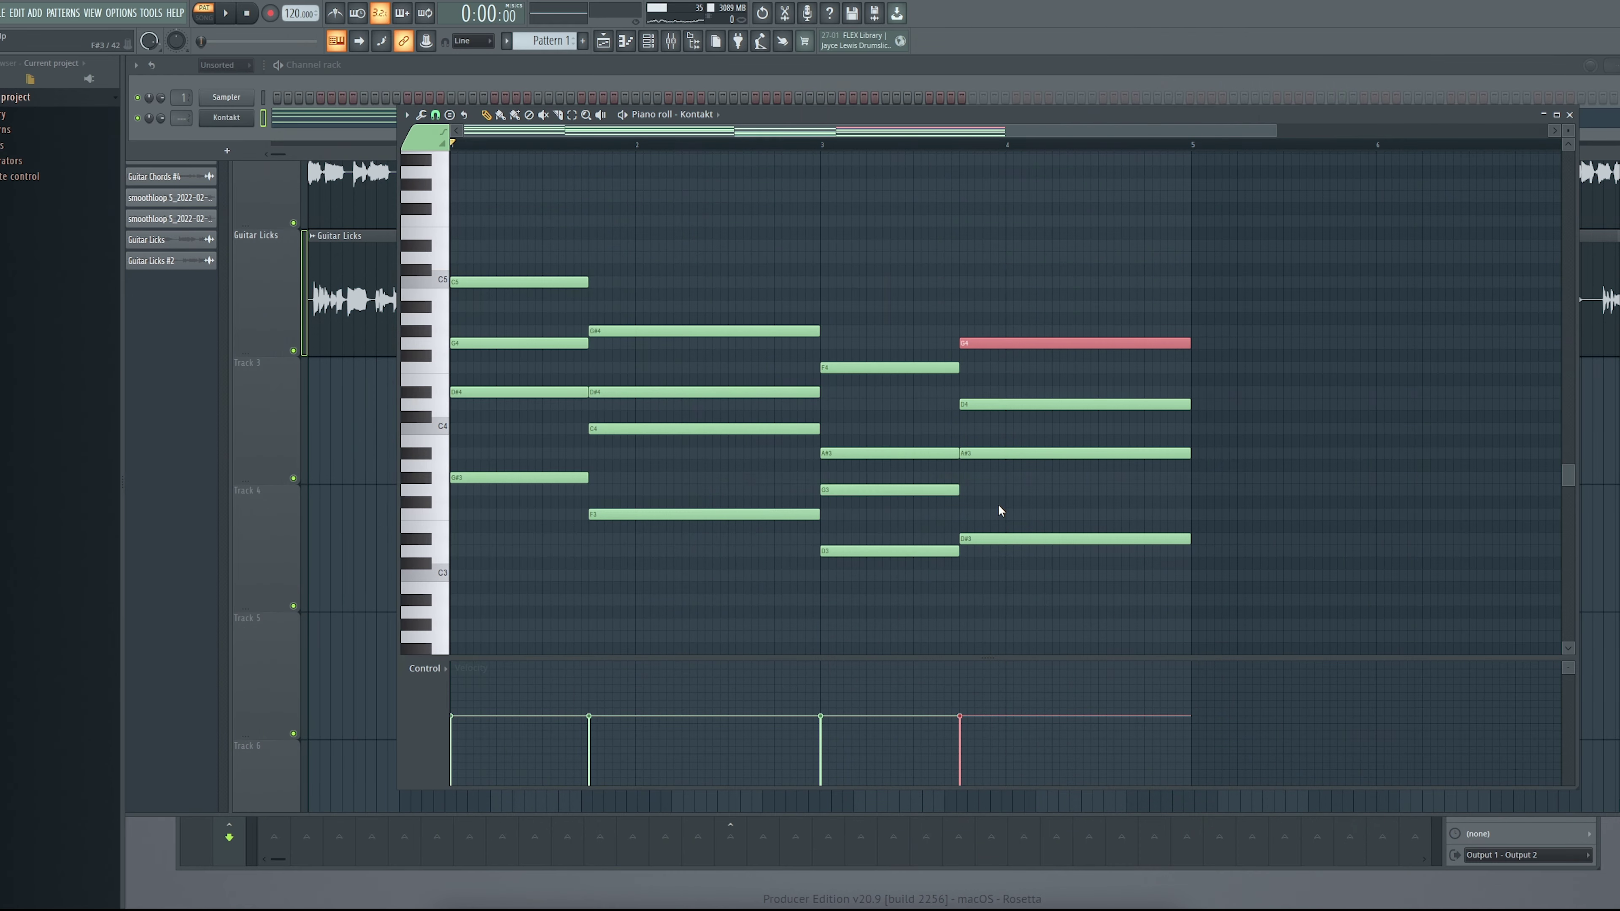
- Undo the extra octave shift on the last chord's top note, raise all chord notes one octave and play the progression
{"action": "key", "text": "space"}
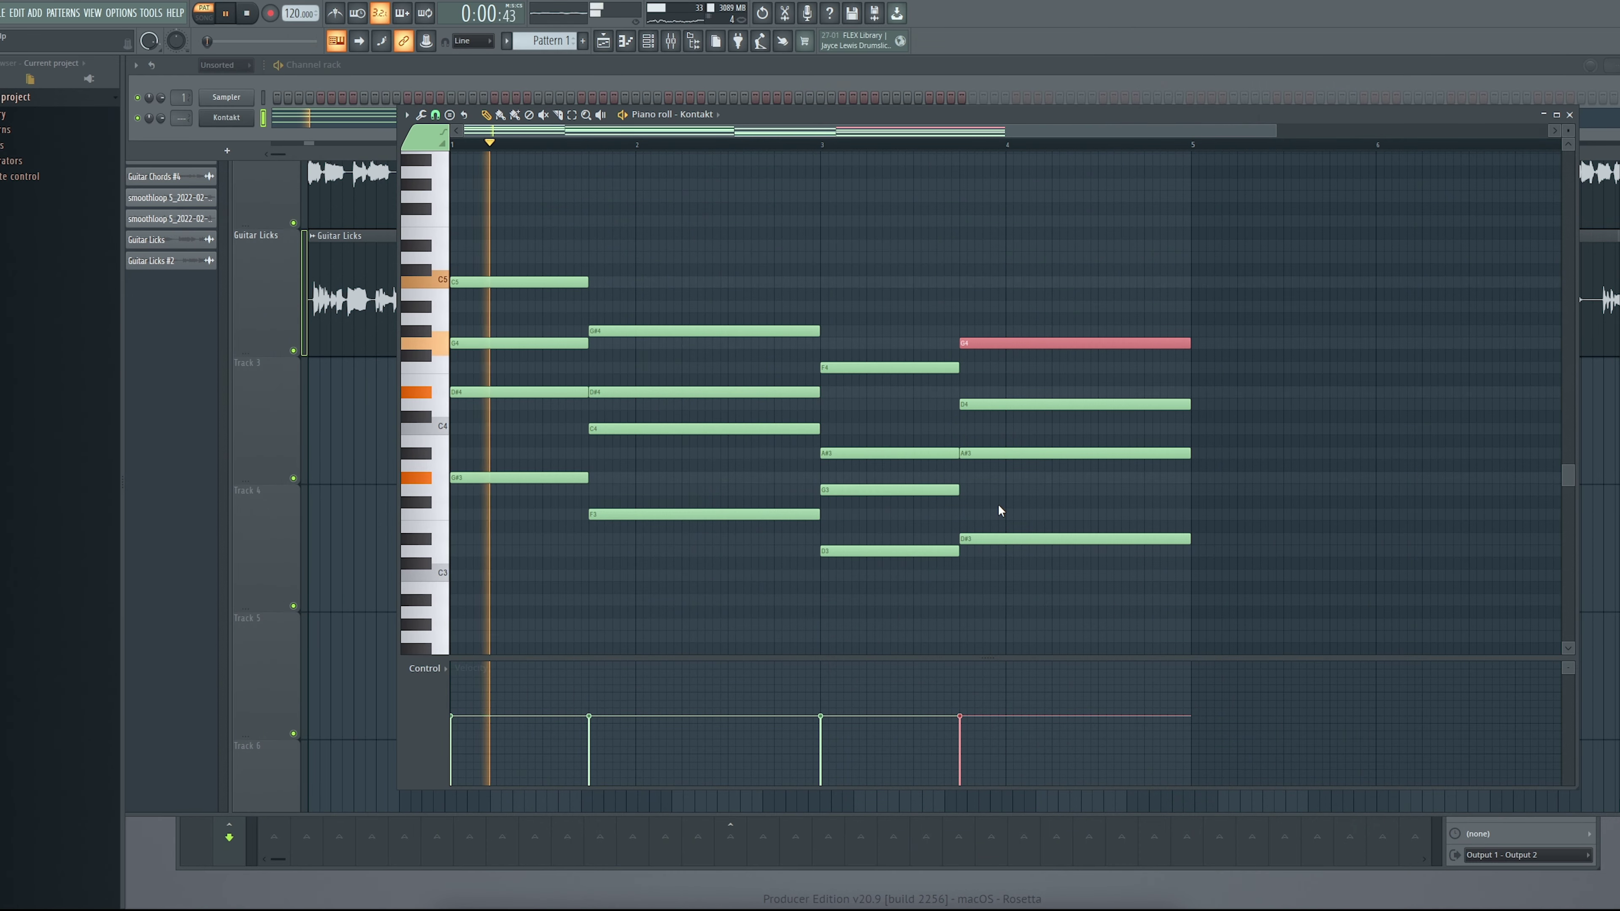
{"action": "key", "text": "ctrl+Up"}
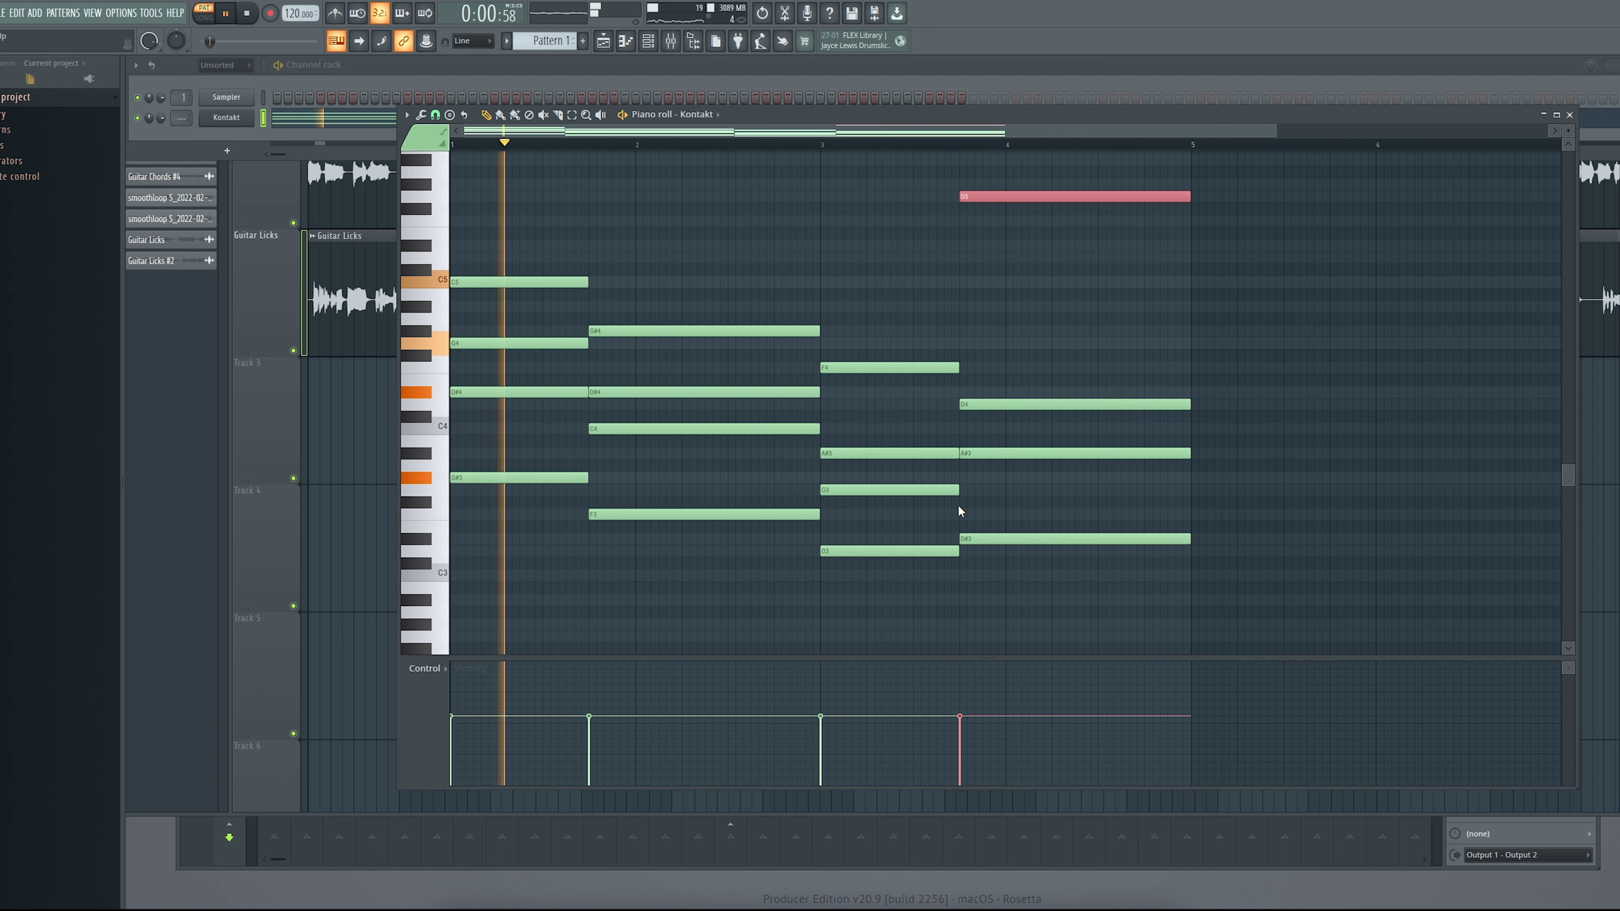
{"action": "key", "text": "ctrl+a"}
{"action": "key", "text": "ctrl+z"}
{"action": "key", "text": "space"}
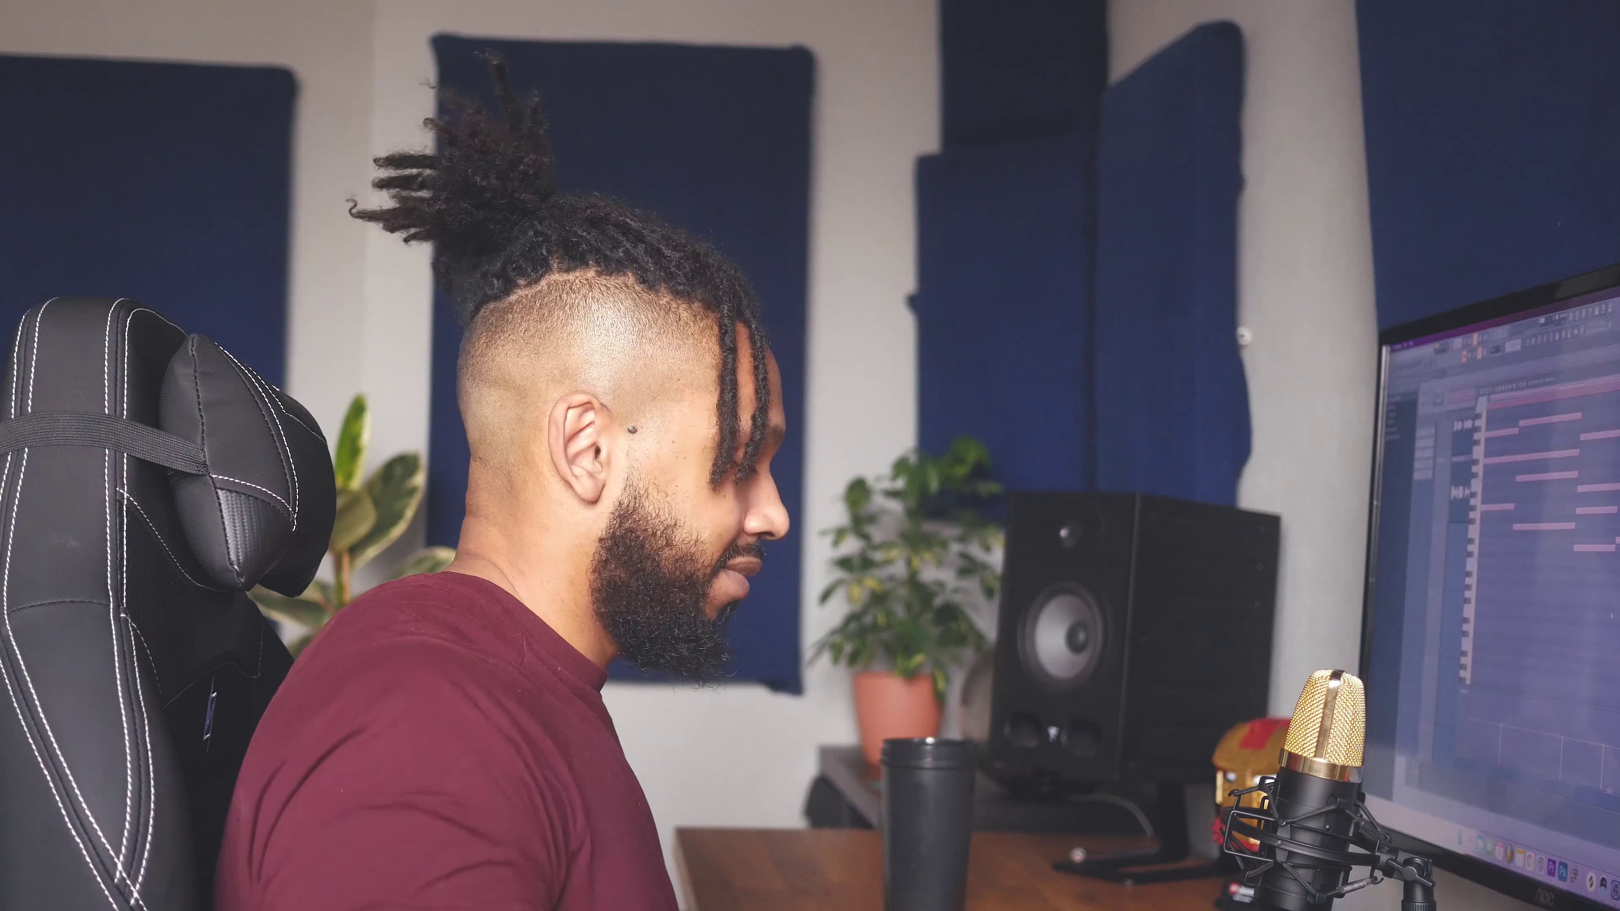
{"action": "key", "text": "space"}
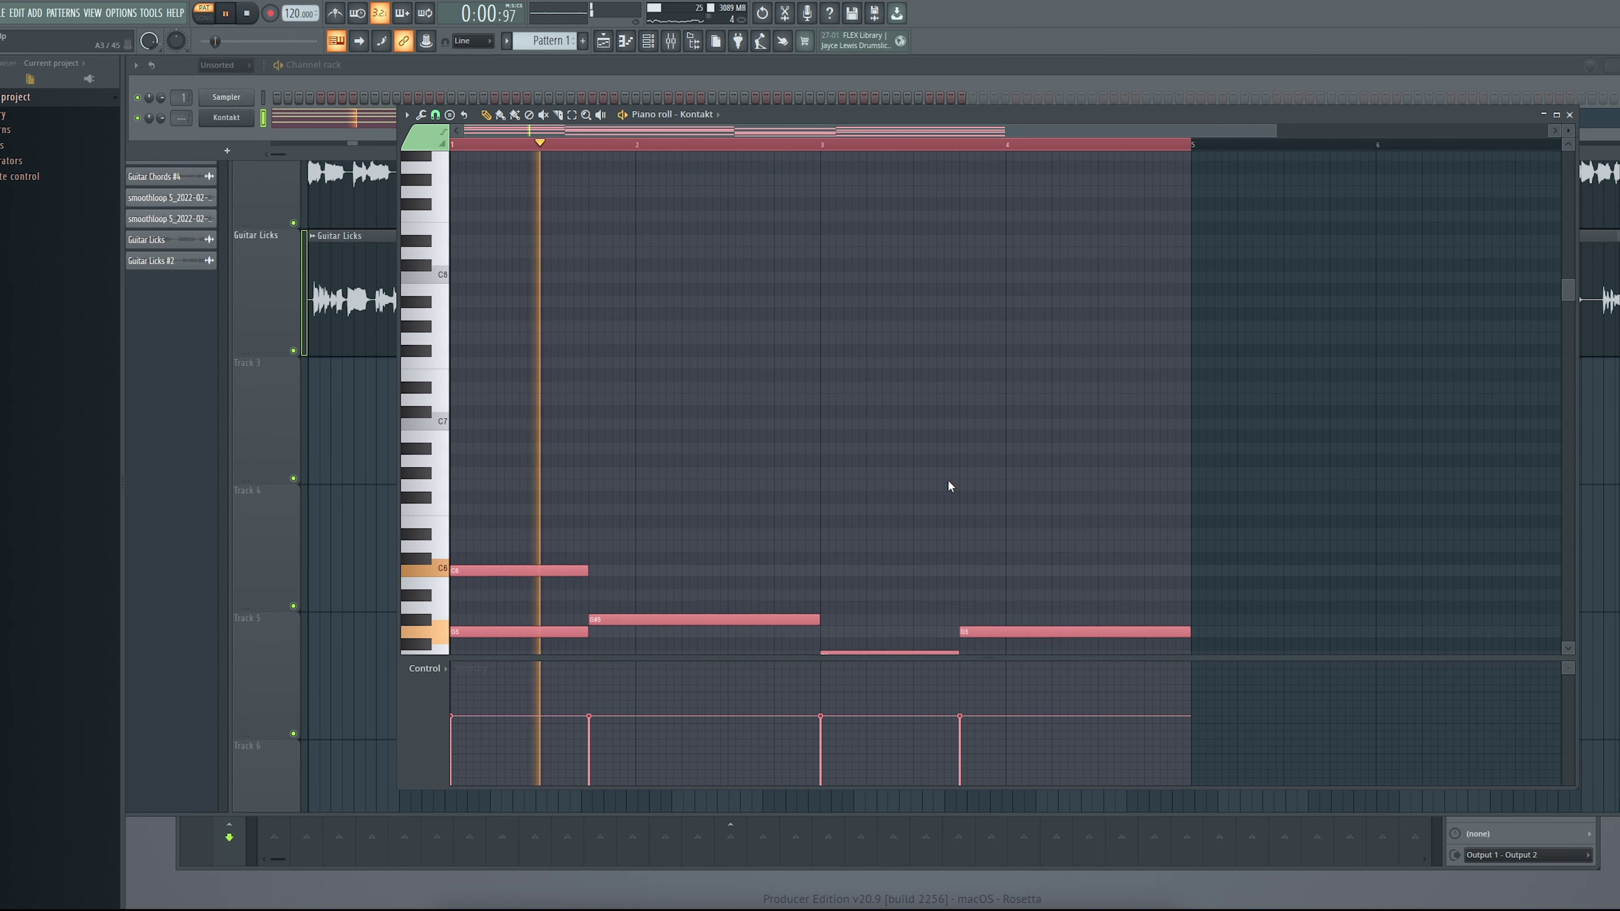
{"action": "scroll", "coordinate": [948, 485], "scroll_direction": "down", "scroll_amount": 10}
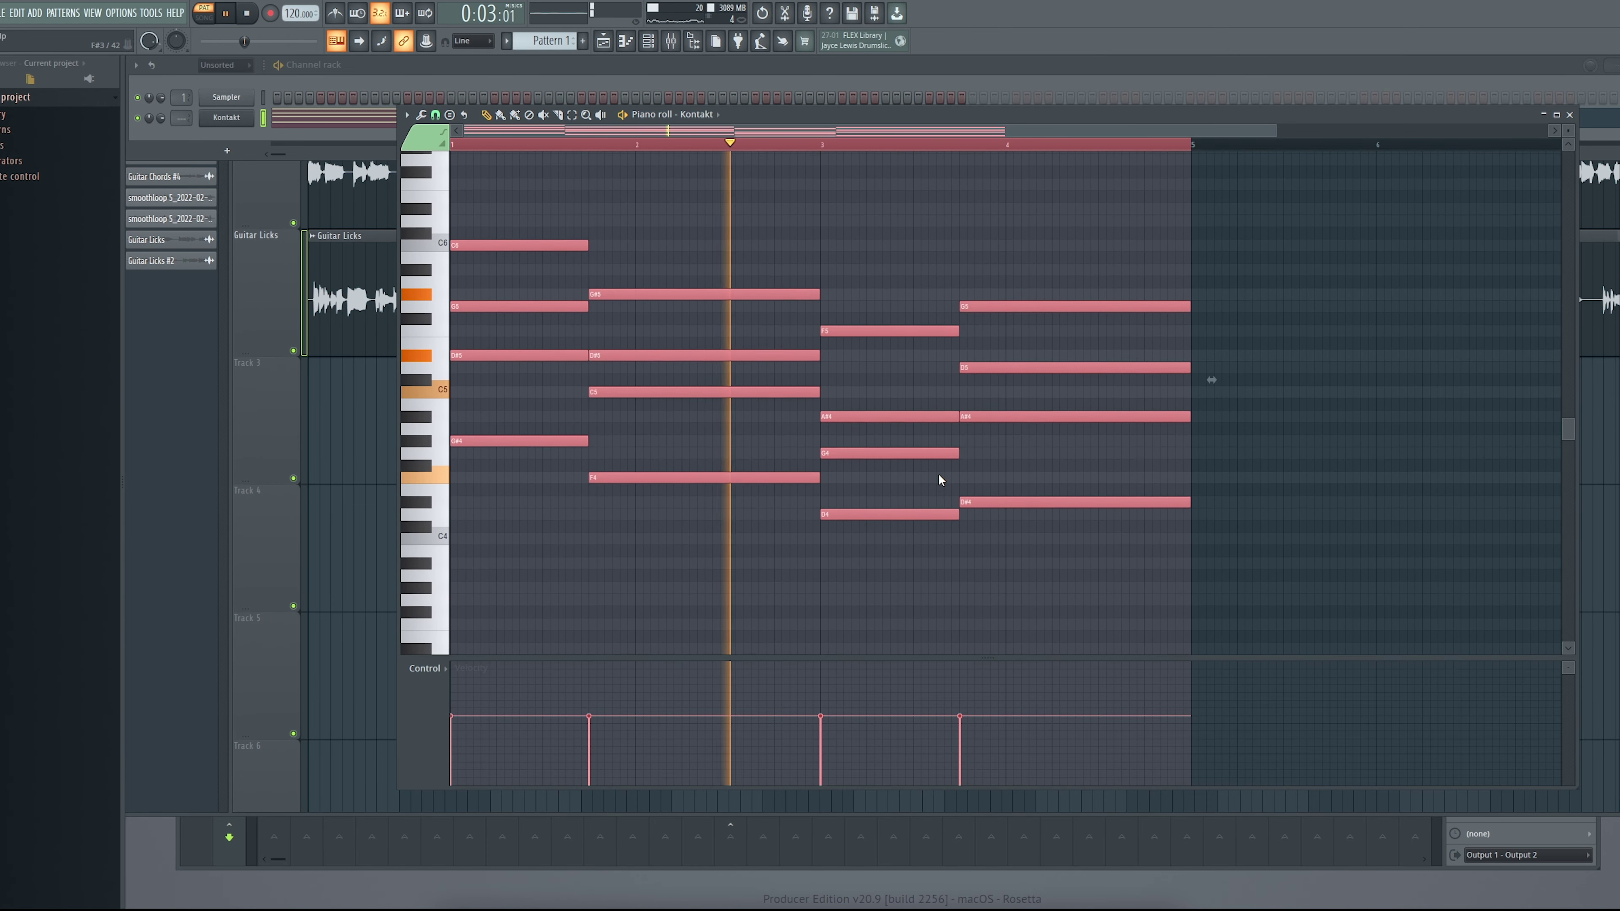
- Add an A#5 note on top of the third chord and play the progression
{"action": "key", "text": "space"}
{"action": "left_click", "coordinate": [842, 310]}
{"action": "left_click_drag", "start_coordinate": [841, 310], "coordinate": [846, 267]}
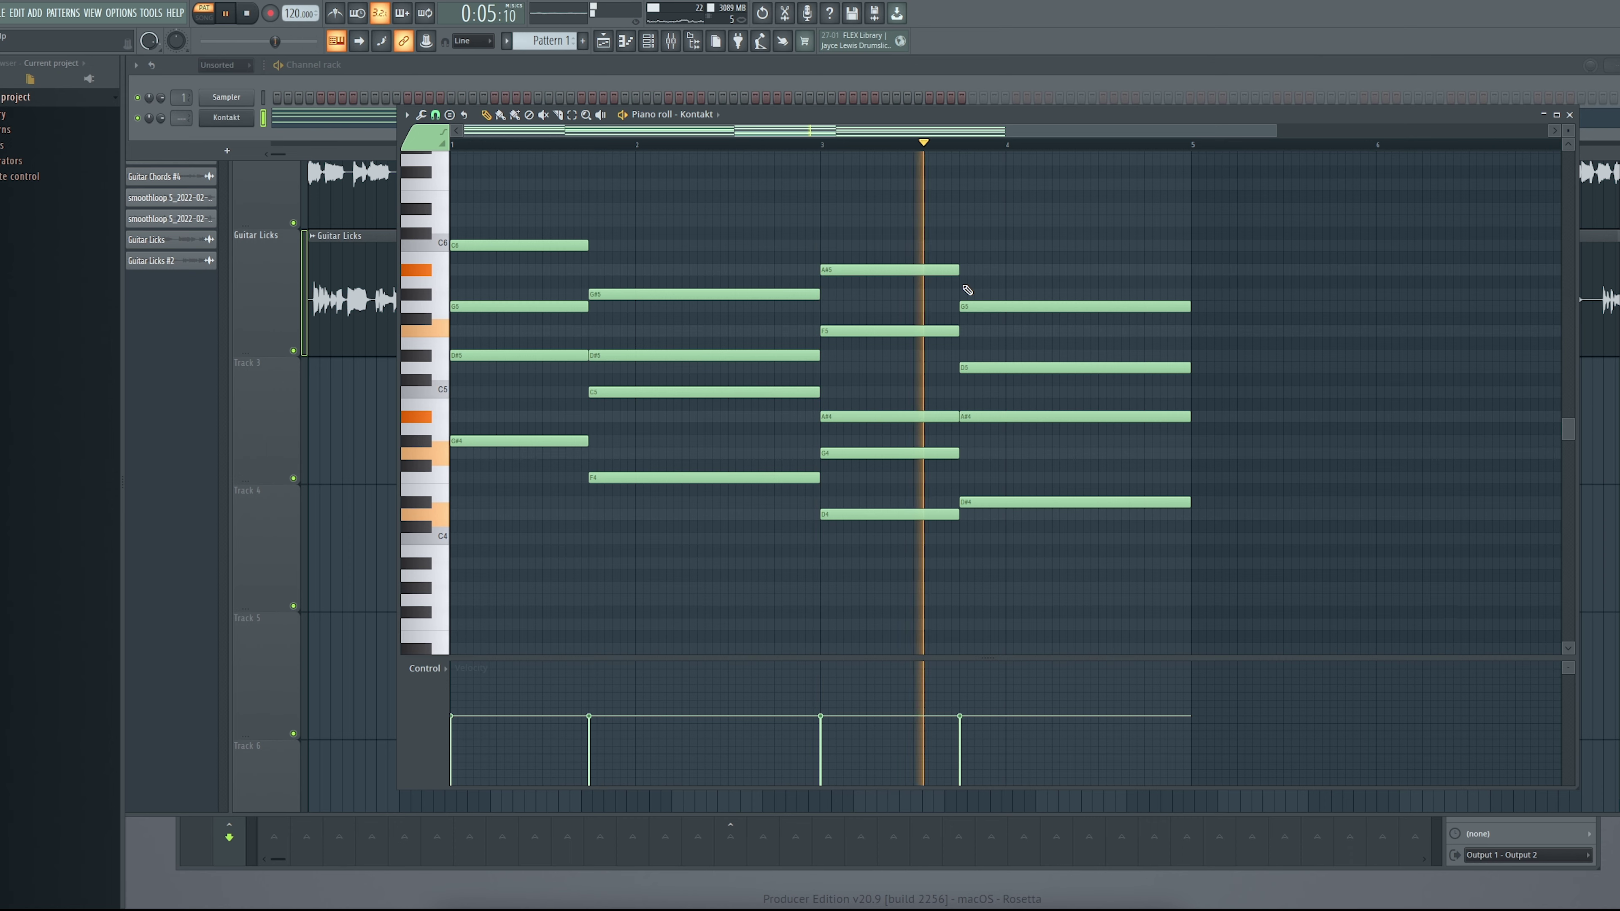
{"action": "key", "text": "space"}
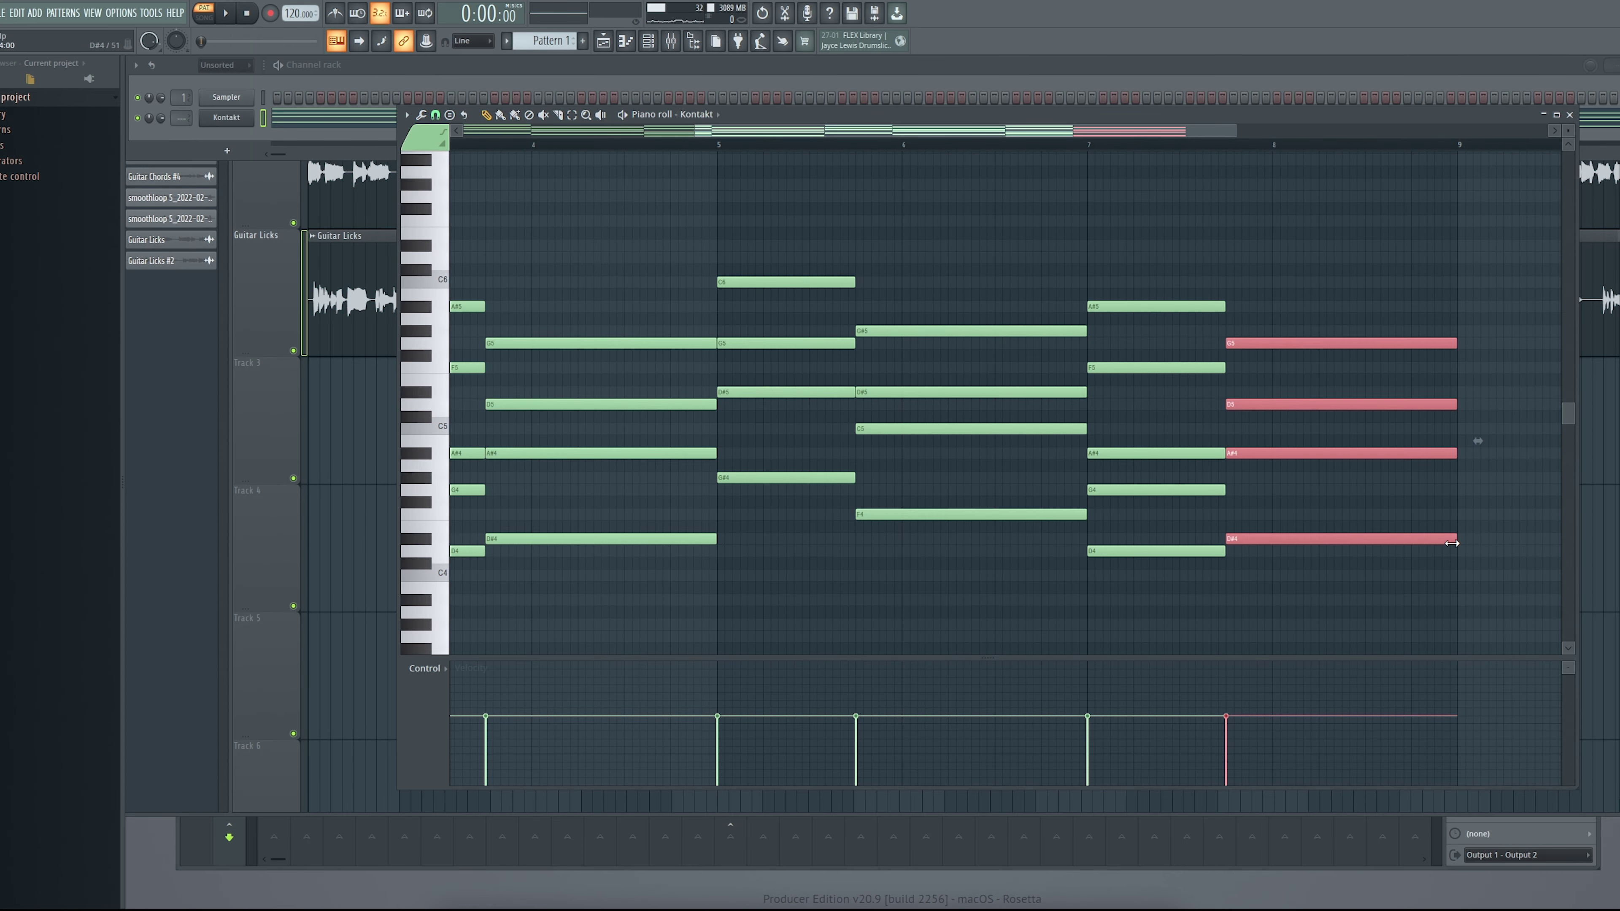
- Shorten the repeated progression's last chord to bar 8, lower its G5 an octave and change its D5 to C#5
{"action": "left_click_drag", "start_coordinate": [1451, 543], "coordinate": [1297, 552]}
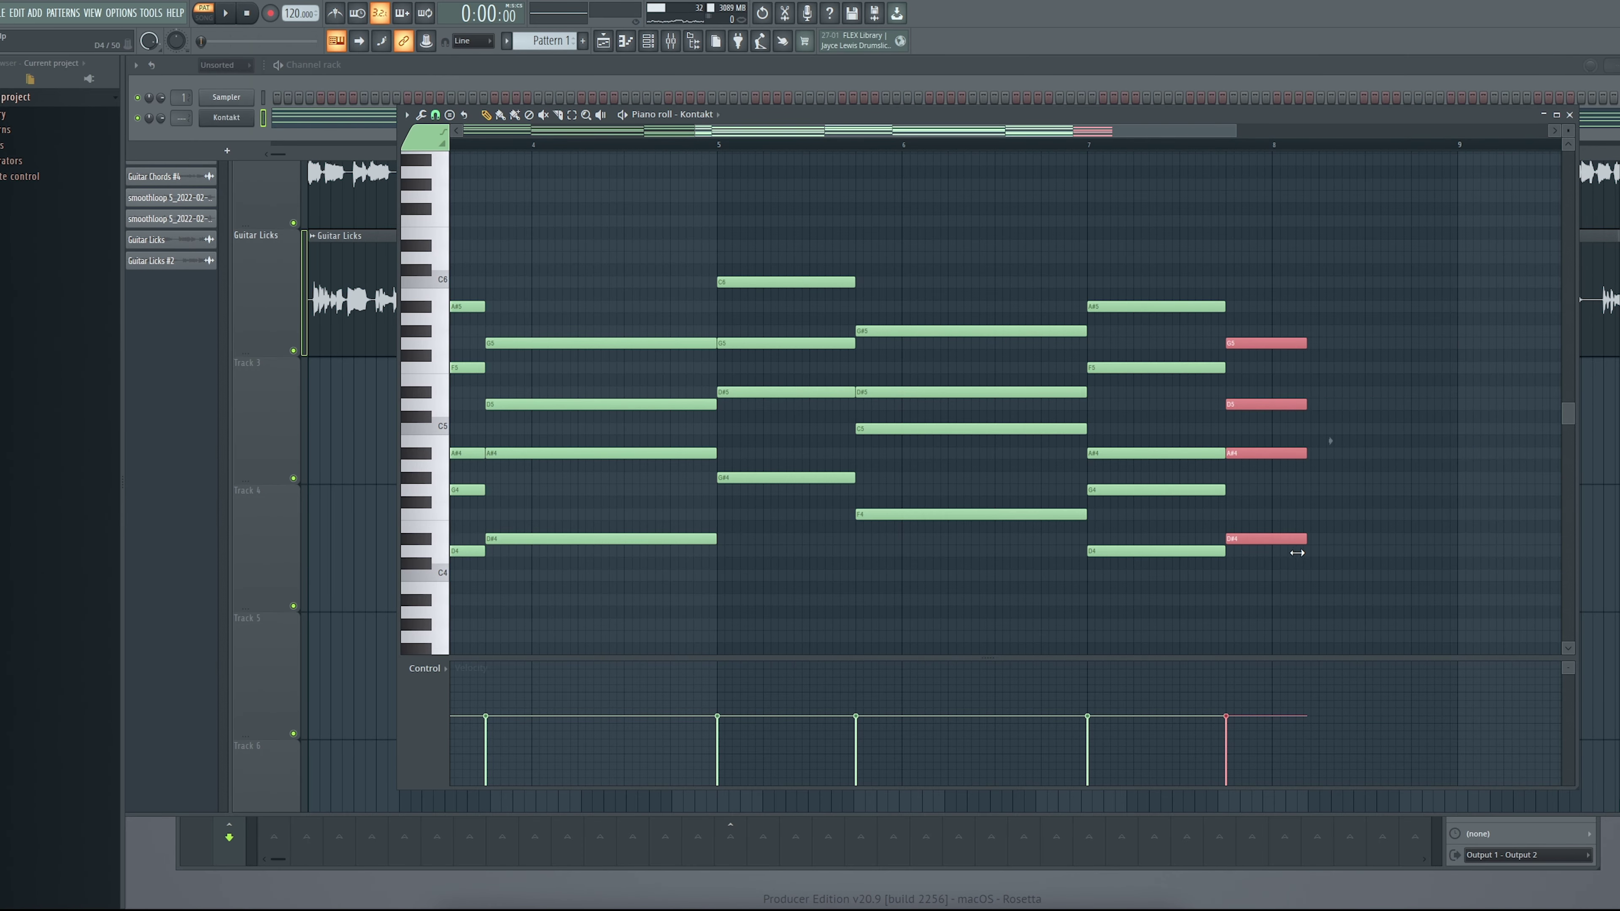
{"action": "left_click", "coordinate": [1244, 340]}
{"action": "key", "text": "ctrl+Down"}
{"action": "key", "text": "ctrl+d"}
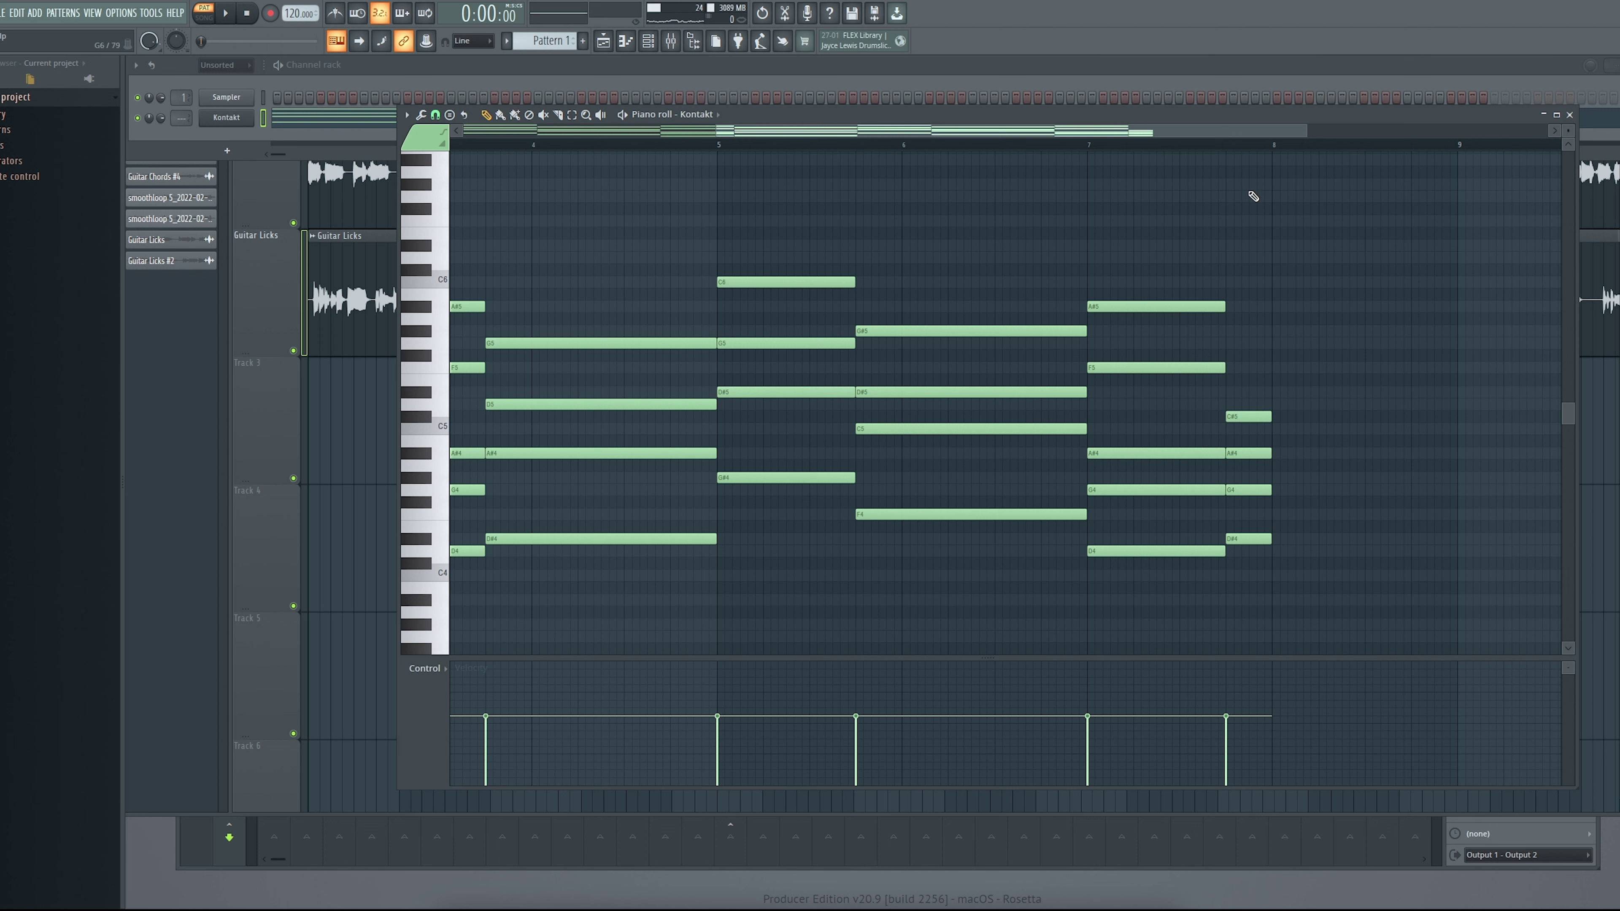
{"action": "left_click_drag", "start_coordinate": [1247, 314], "coordinate": [1426, 550]}
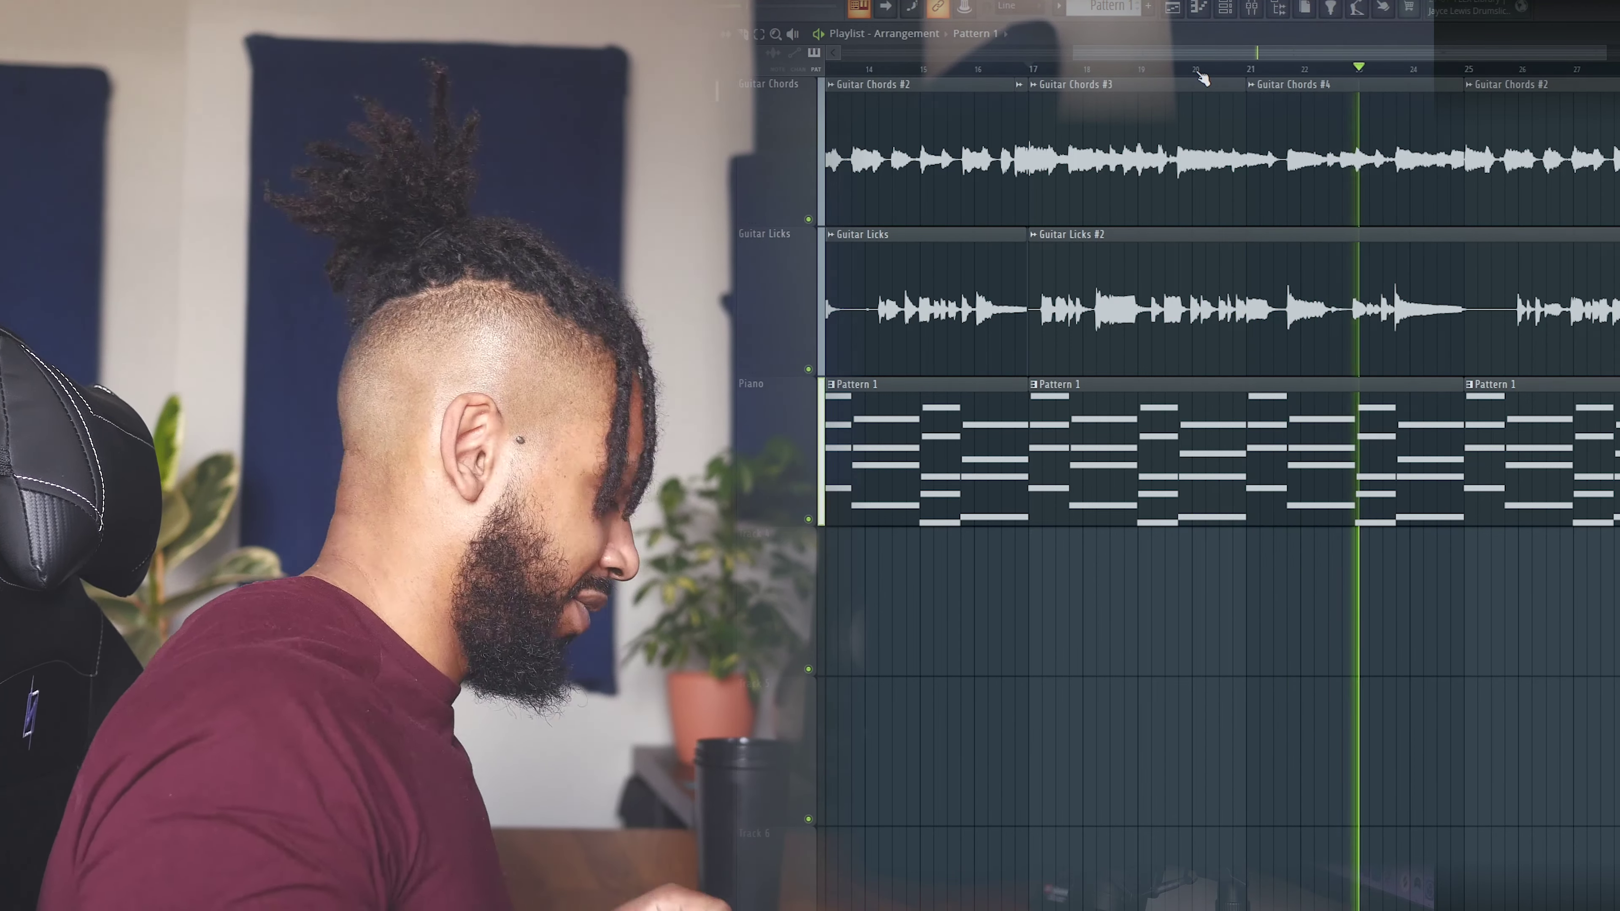
- Open the mixer and review the Neutron 3 Equalizer and UAD UA 1176LN Legacy settings on the VOX channel
{"action": "key", "text": "space"}
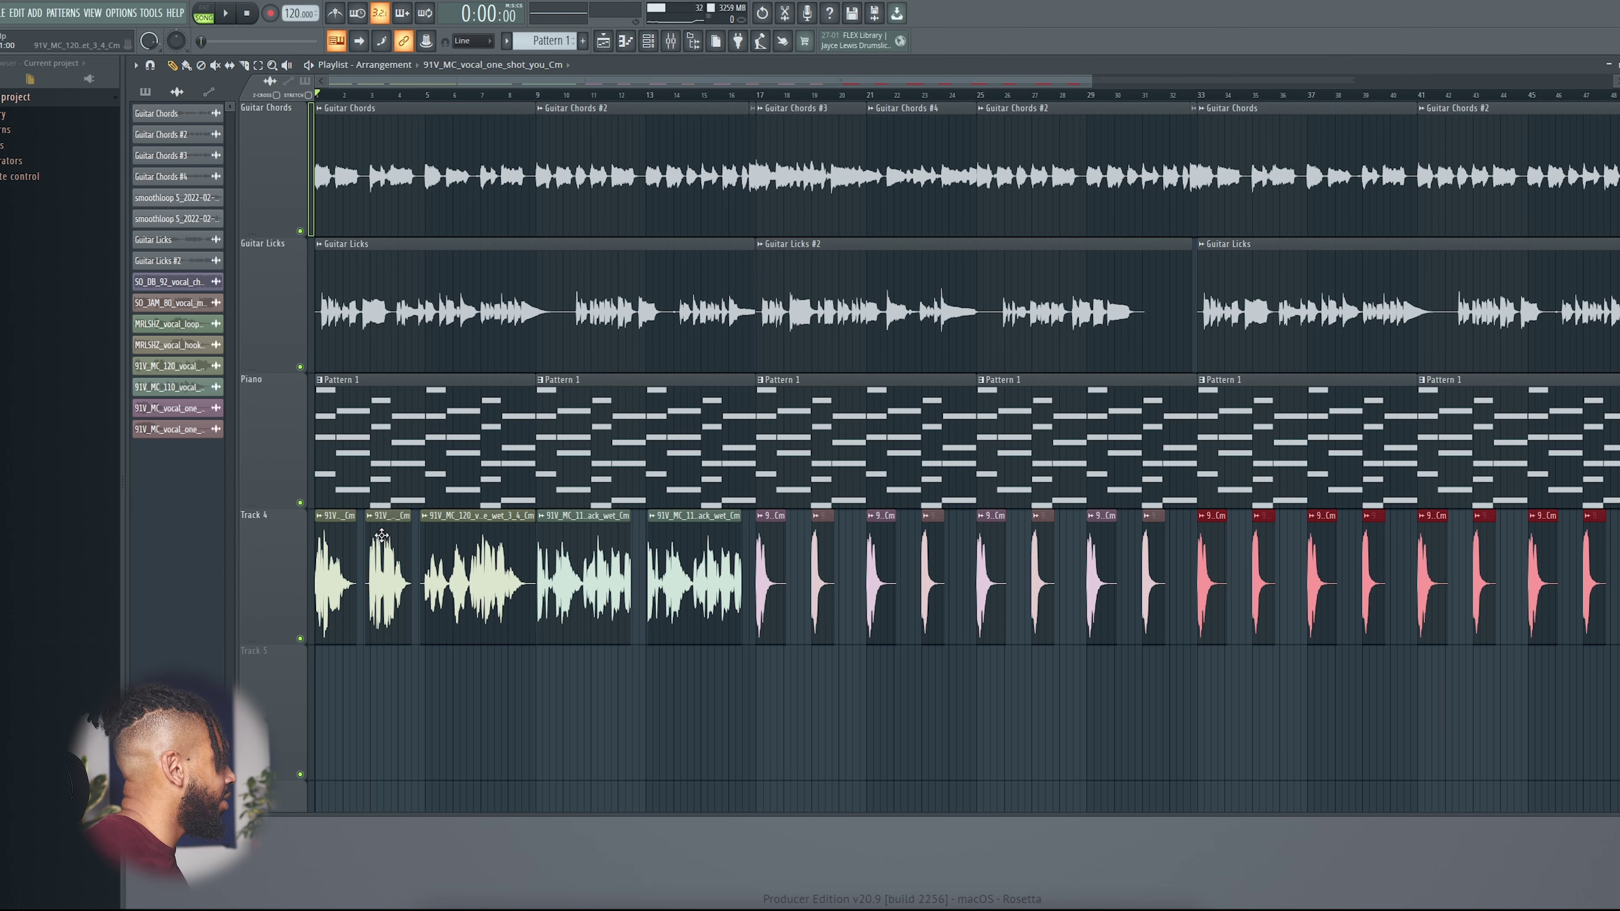
{"action": "key", "text": "F9"}
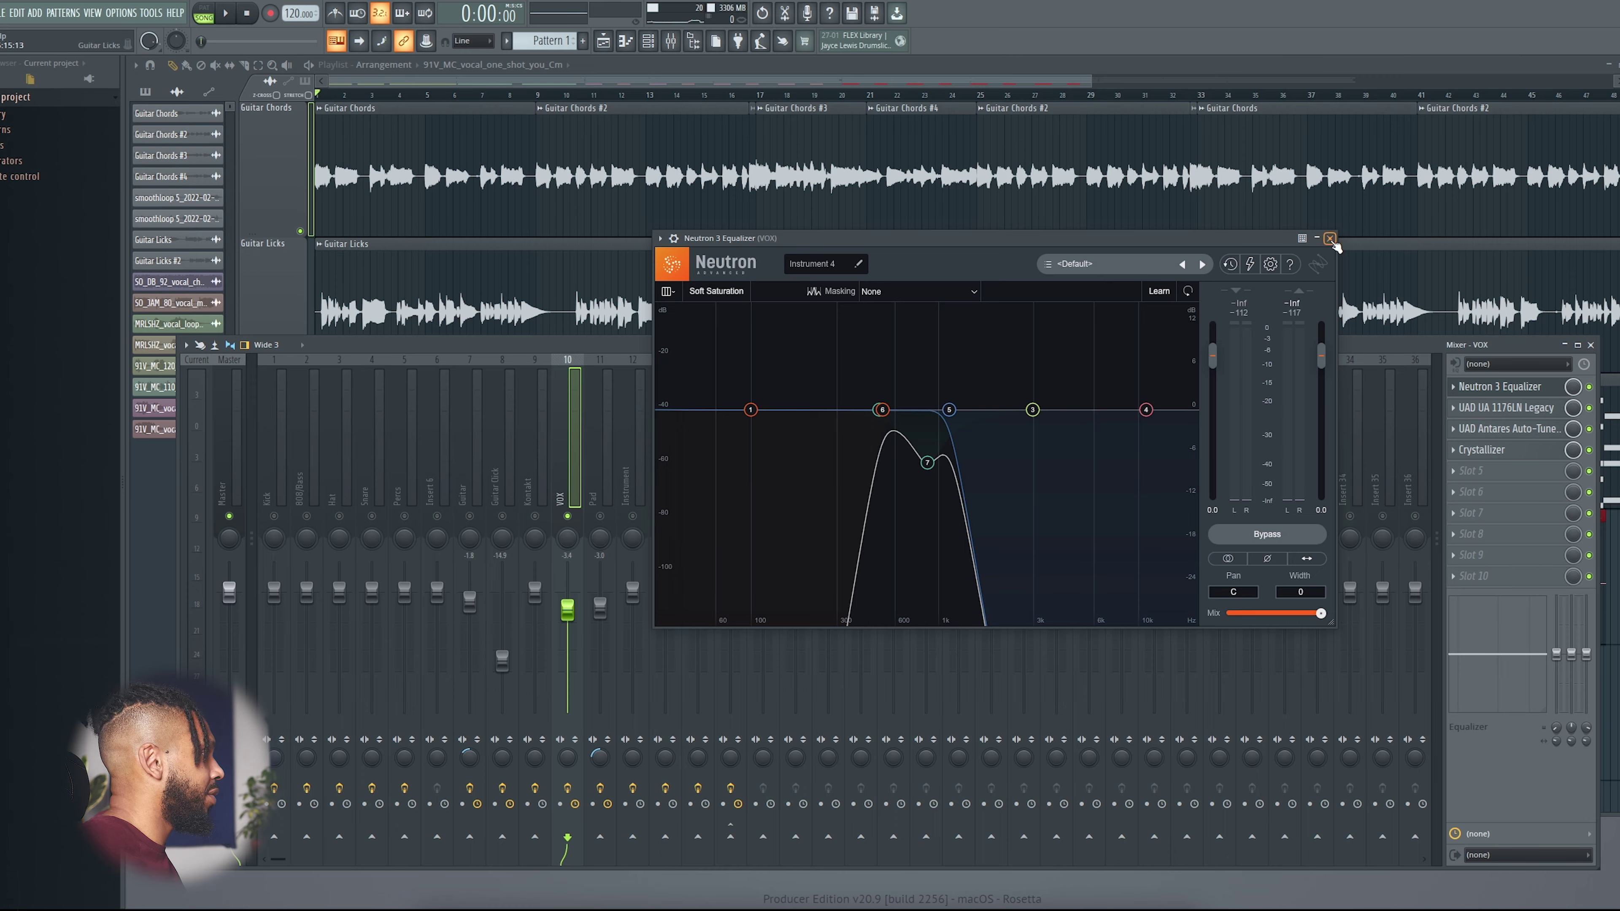
{"action": "left_click", "coordinate": [1329, 239]}
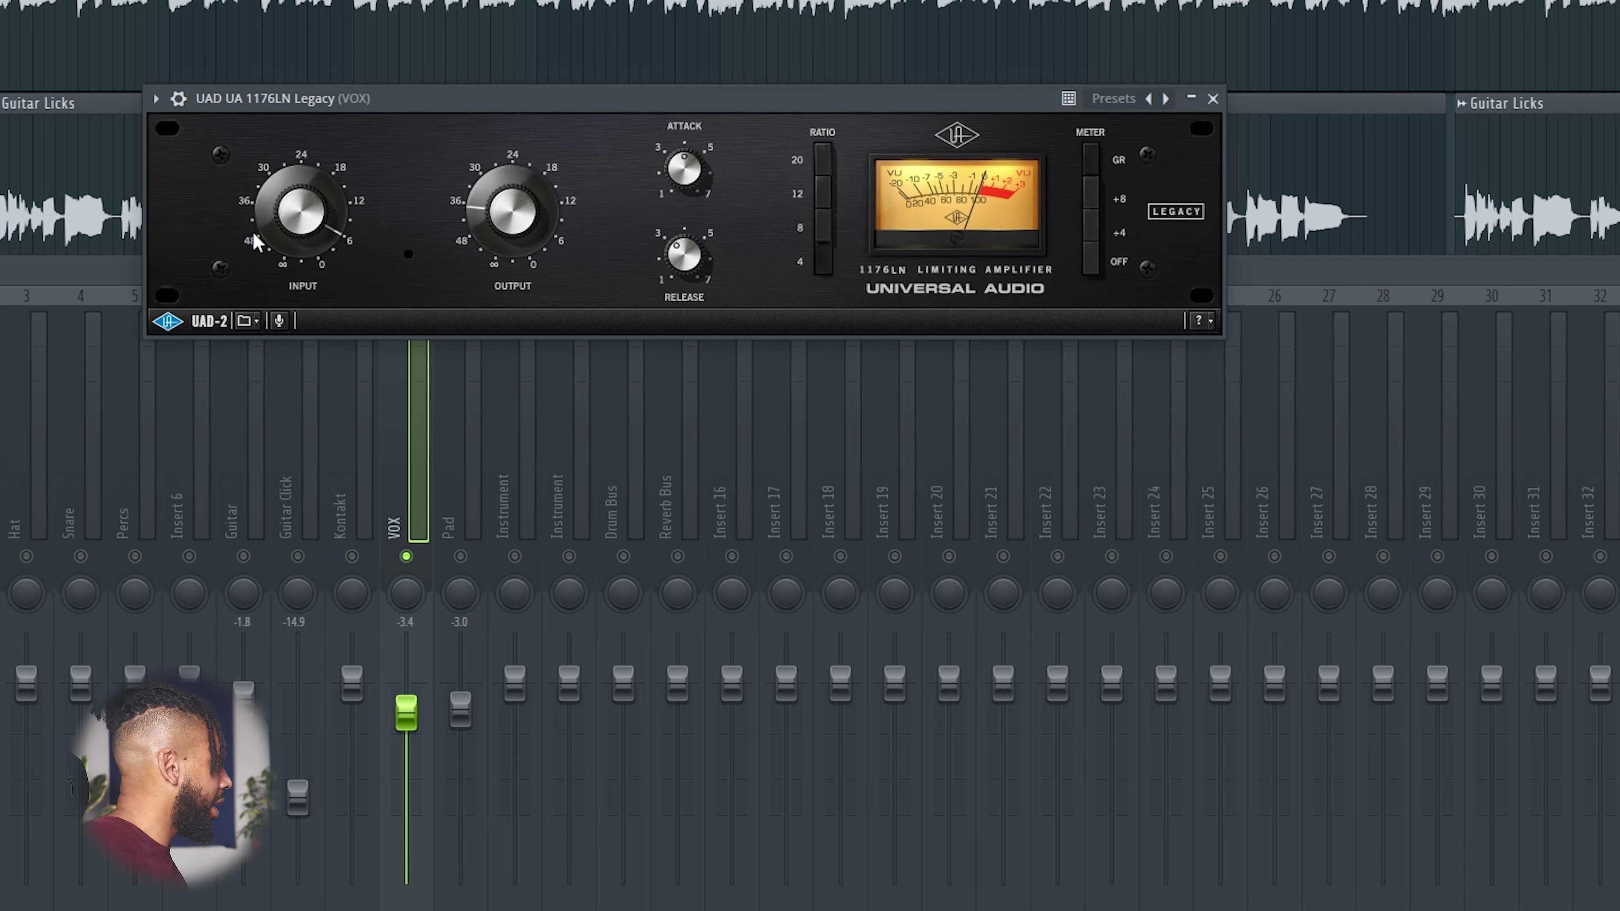
{"action": "left_click", "coordinate": [1211, 99]}
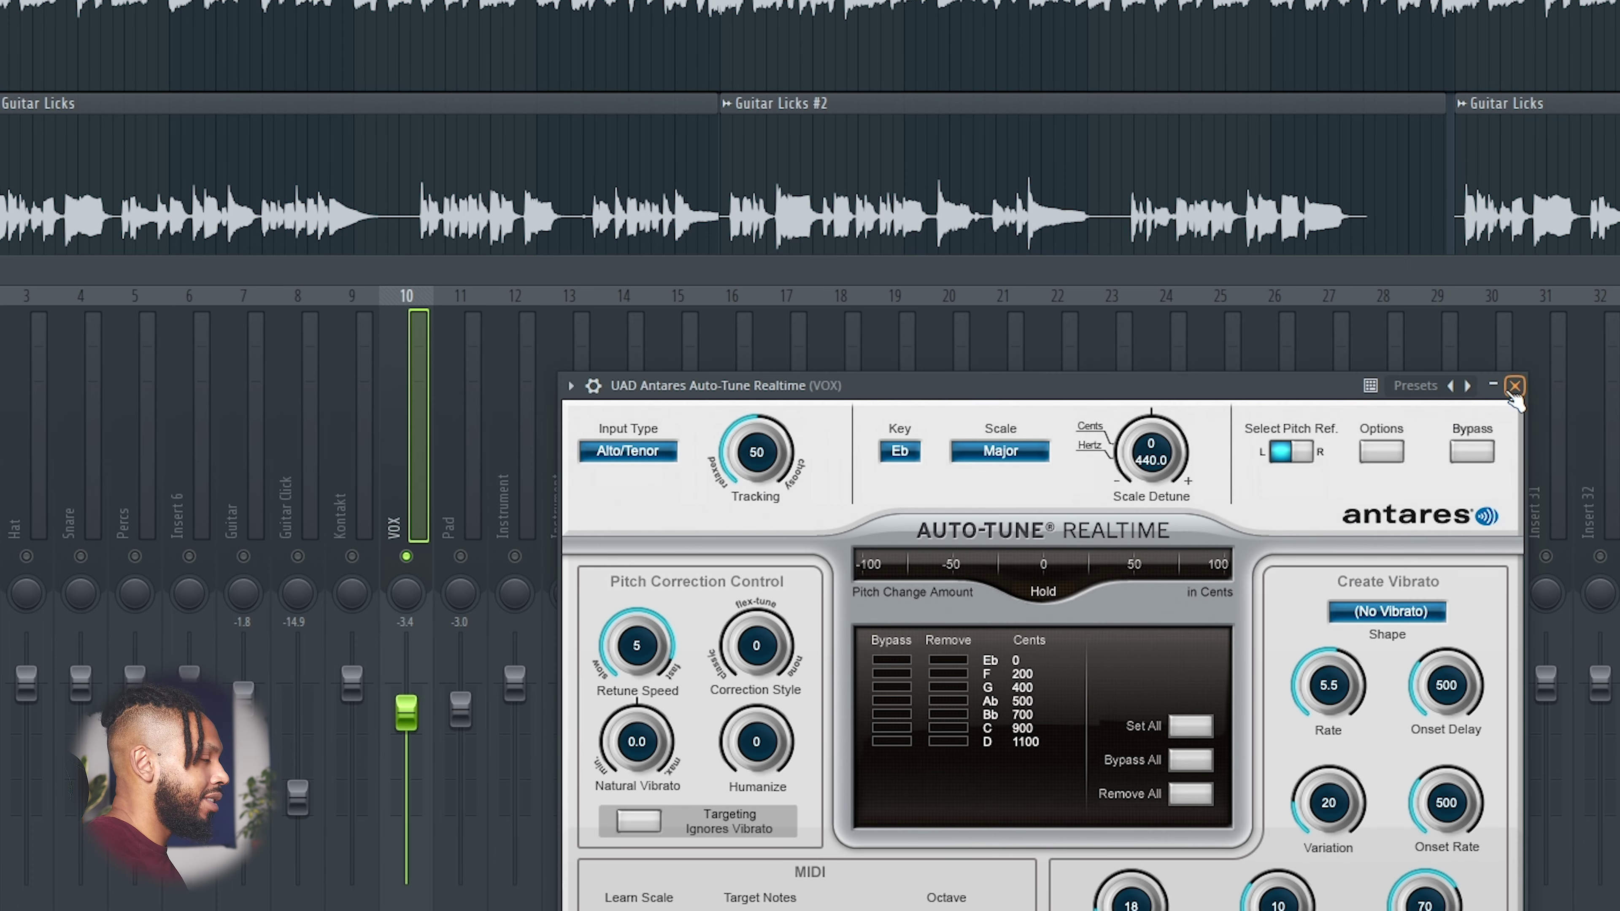
- Insert the Choral effect after Auto-Tune Realtime on the VOX channel and play the arrangement
{"action": "left_click", "coordinate": [1514, 386]}
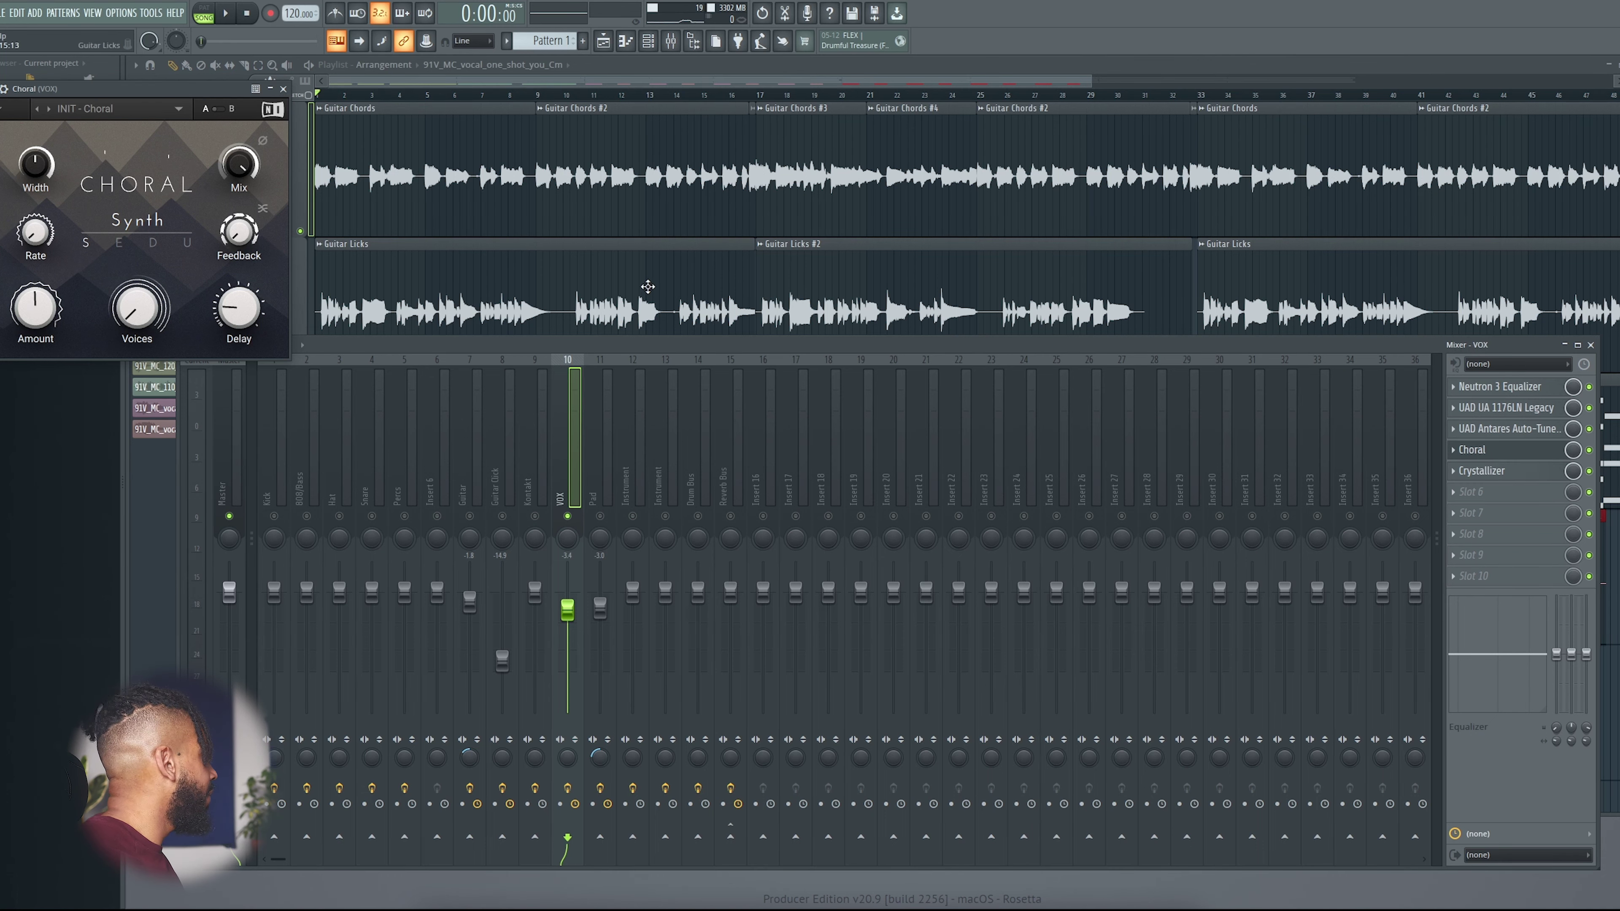
{"action": "left_click", "coordinate": [283, 89]}
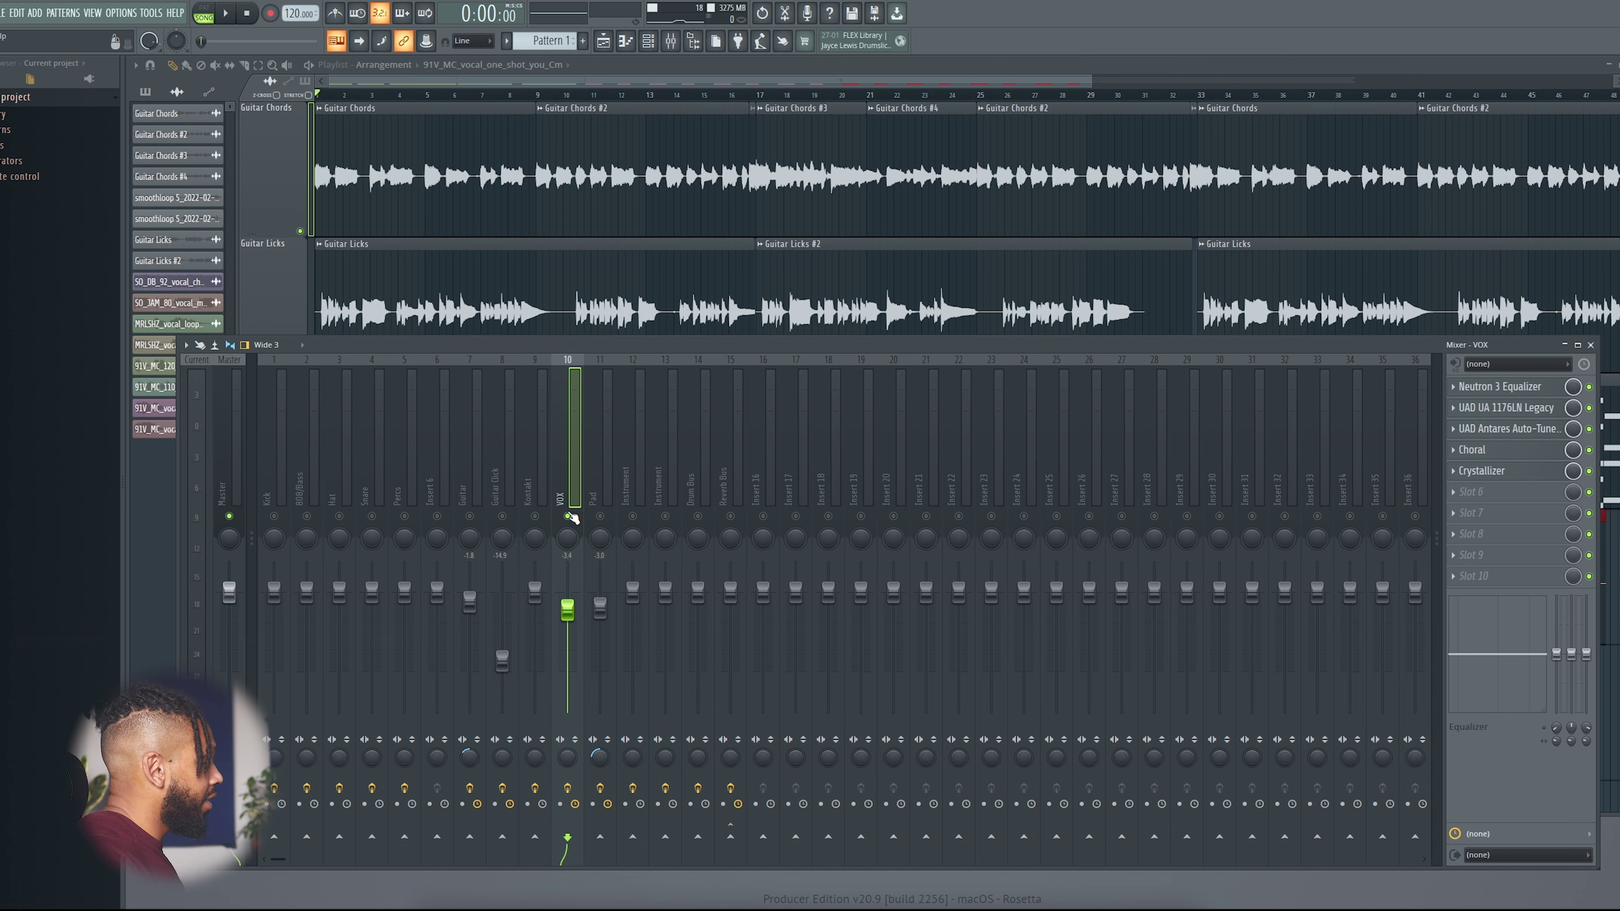
{"action": "key", "text": "space"}
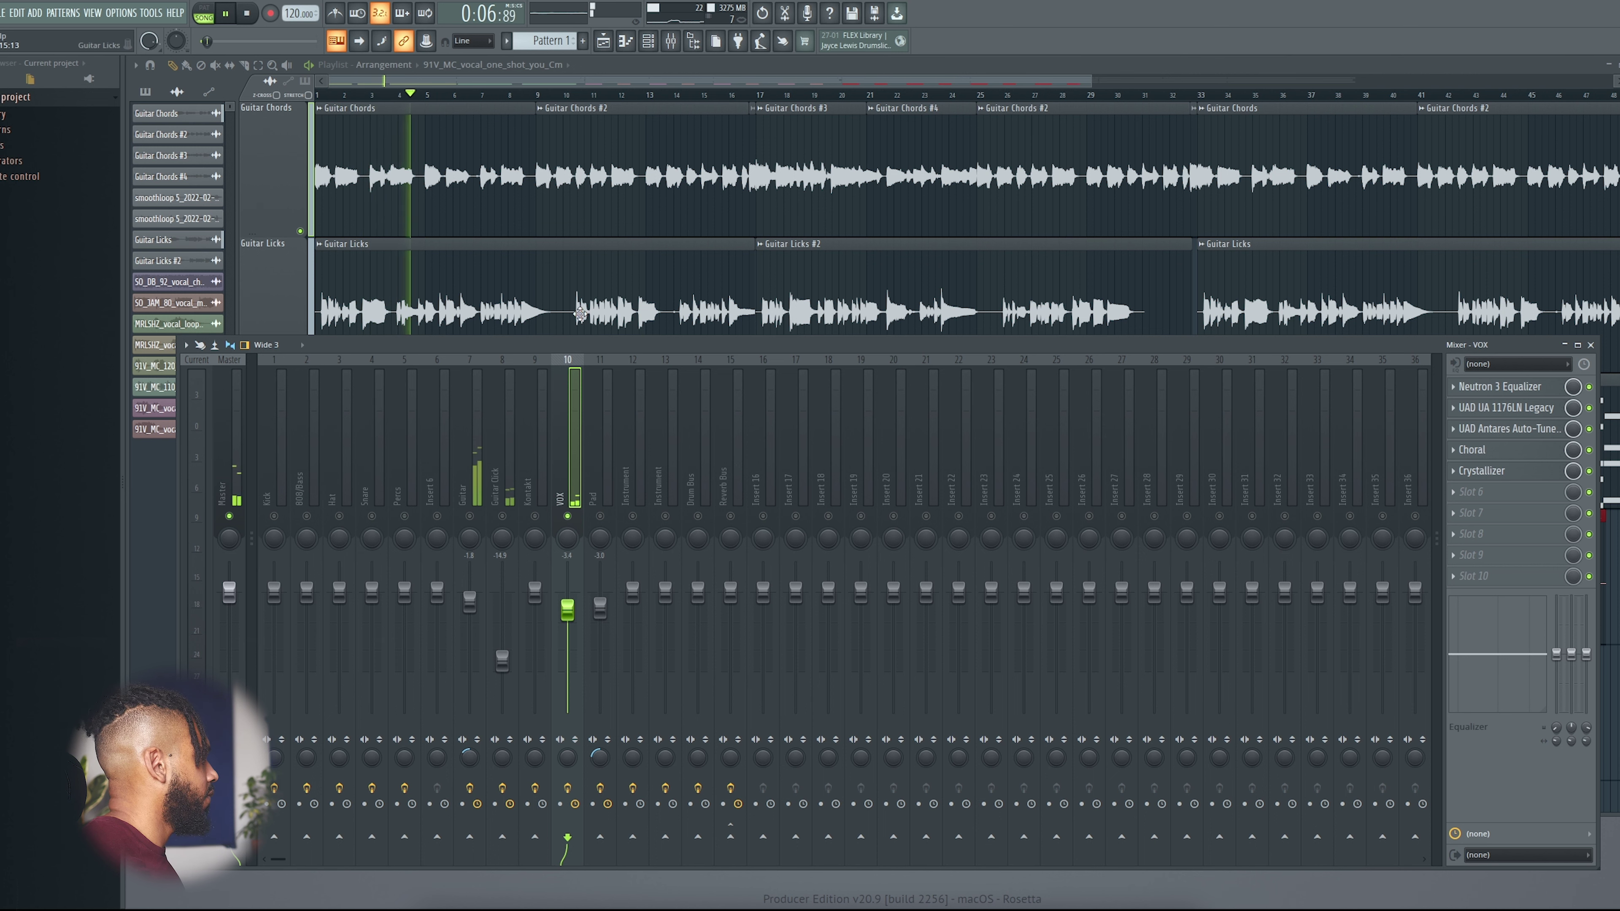
{"action": "left_click_drag", "start_coordinate": [587, 345], "coordinate": [781, 471]}
{"action": "key", "text": "space"}
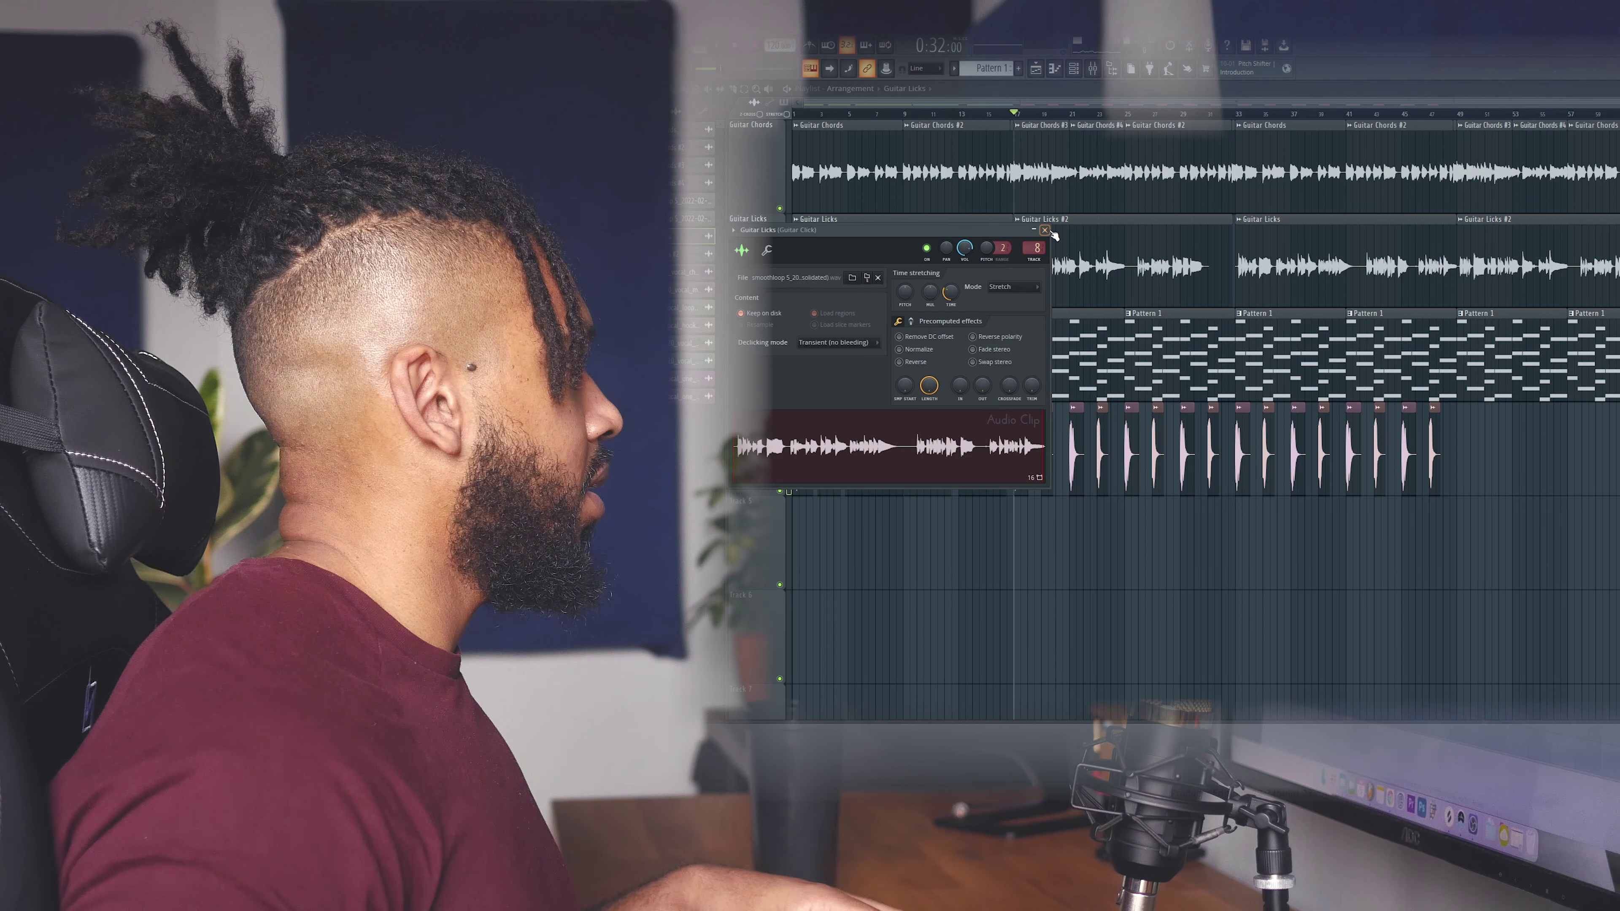
- Check the vocal hook clip's time stretching and change the time-stretching mode of the vocal_one_shot_you clip
{"action": "left_click", "coordinate": [1044, 229]}
{"action": "double_click", "coordinate": [874, 447]}
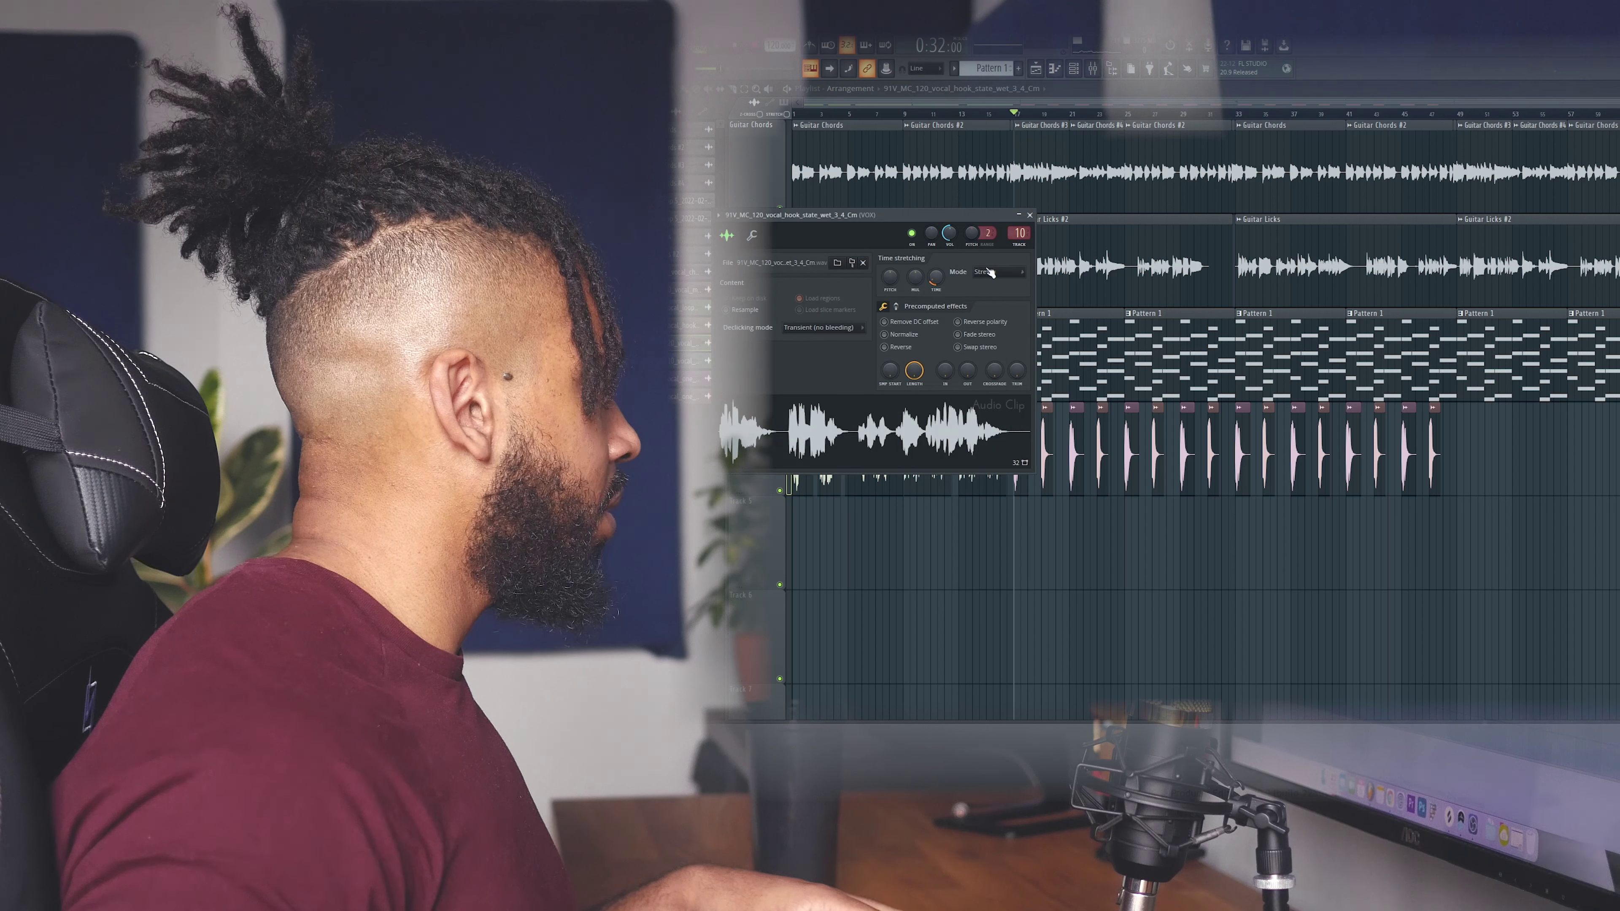
{"action": "left_click", "coordinate": [1029, 215]}
{"action": "double_click", "coordinate": [1048, 421]}
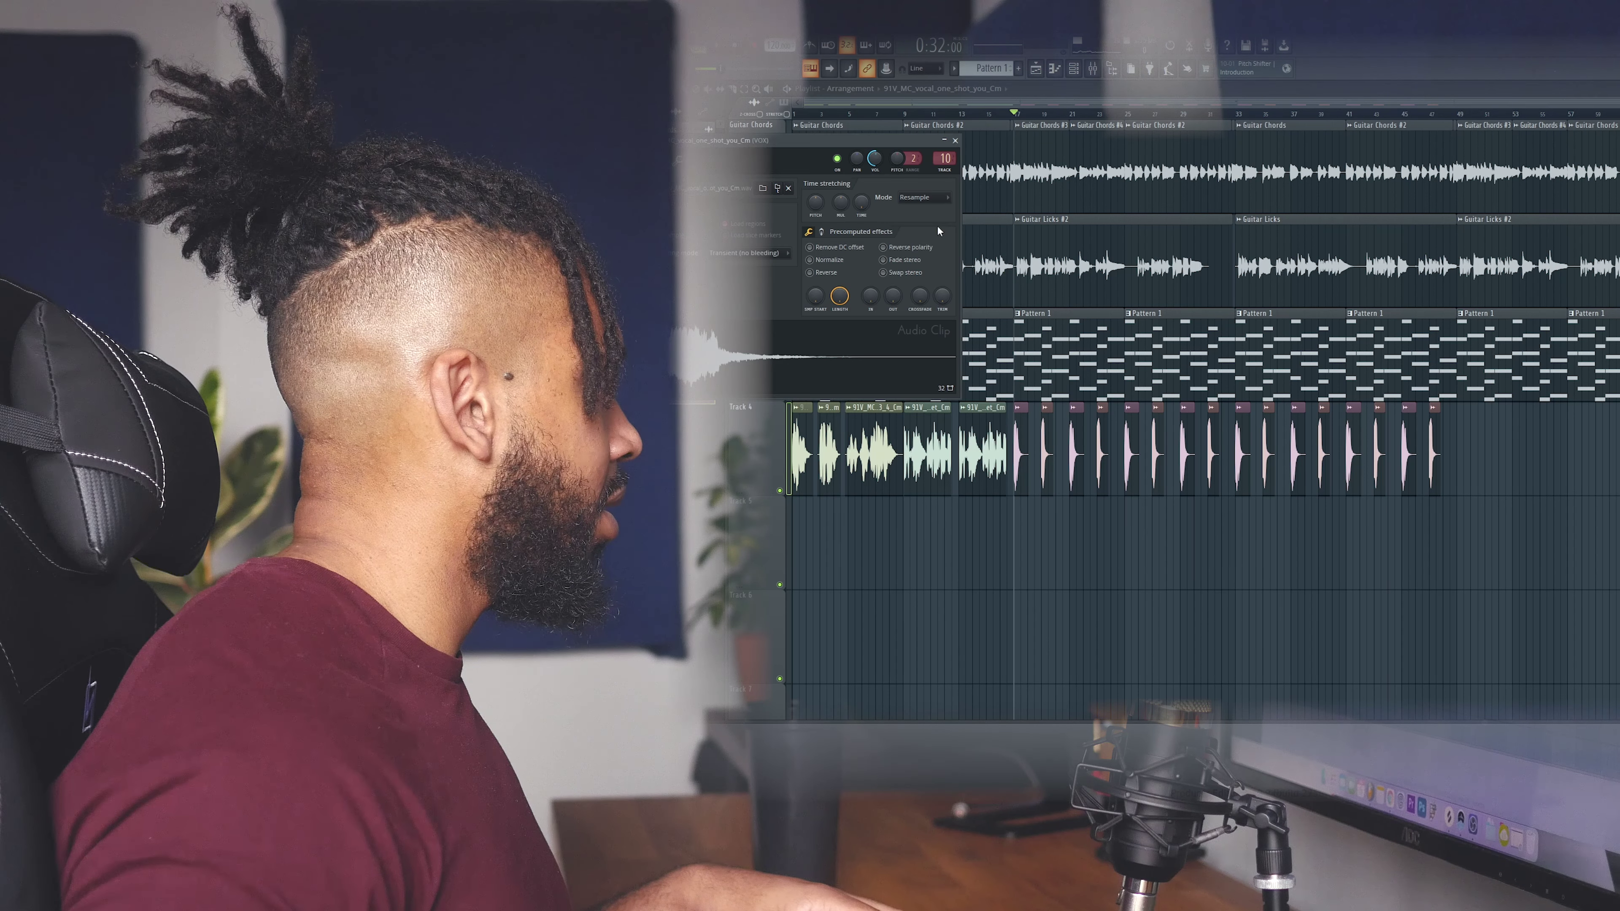
{"action": "left_click", "coordinate": [932, 197]}
{"action": "left_click", "coordinate": [921, 230]}
{"action": "left_click", "coordinate": [954, 140]}
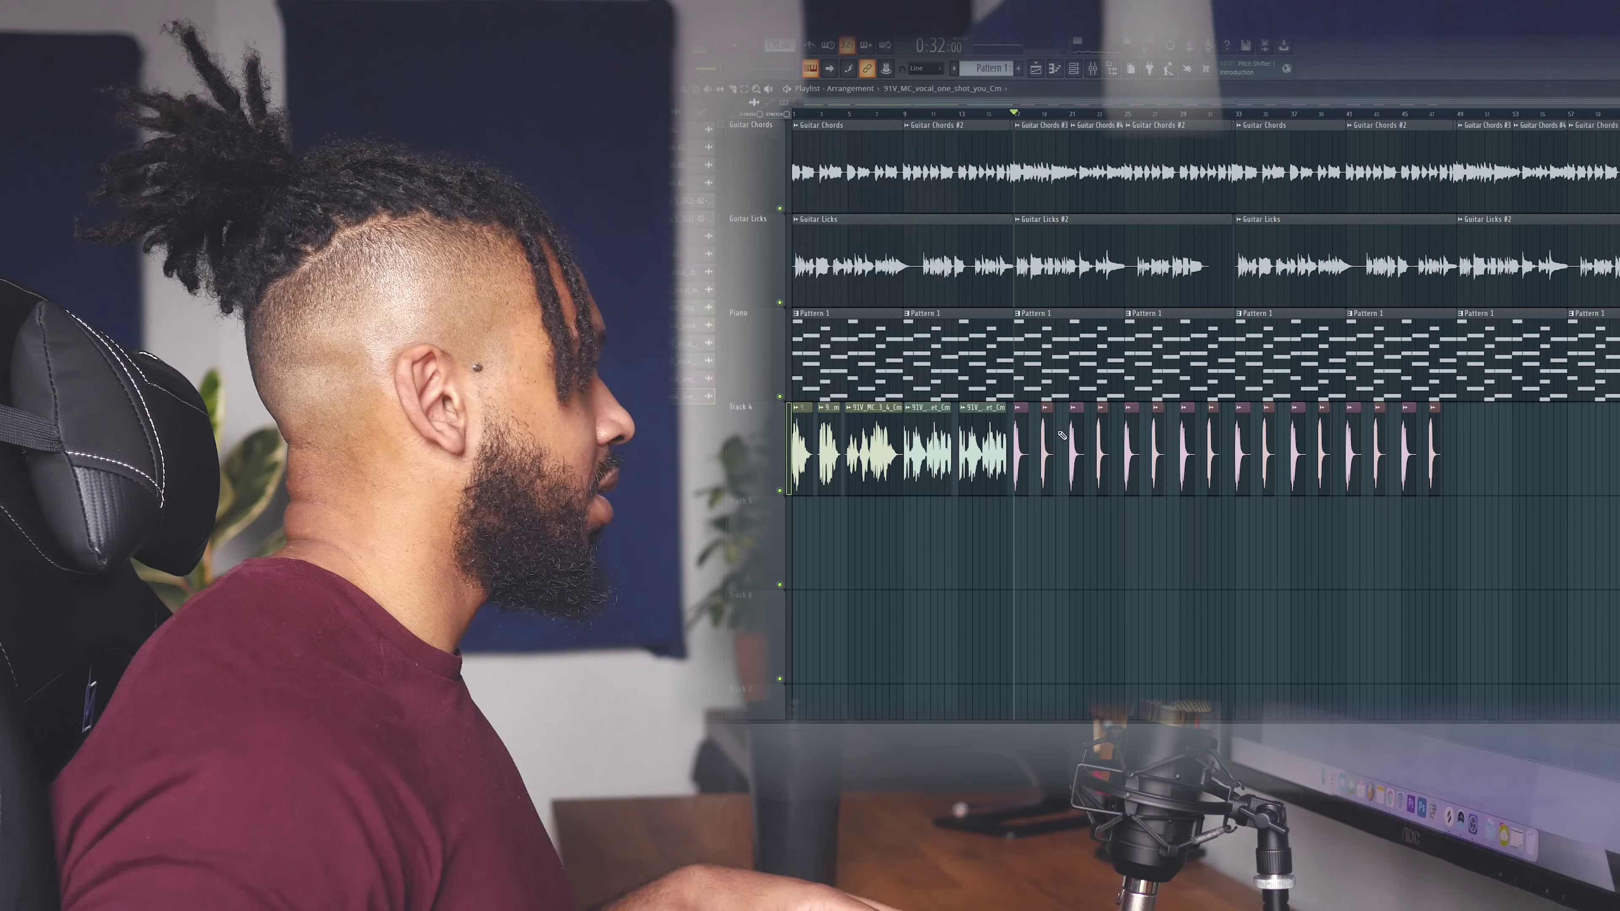
- Change the time-stretching mode of the vocal one-shot clip at bar 17 and play the arrangement
{"action": "double_click", "coordinate": [1021, 435]}
{"action": "left_click", "coordinate": [1028, 300]}
{"action": "left_click", "coordinate": [1022, 334]}
{"action": "left_click", "coordinate": [1059, 245]}
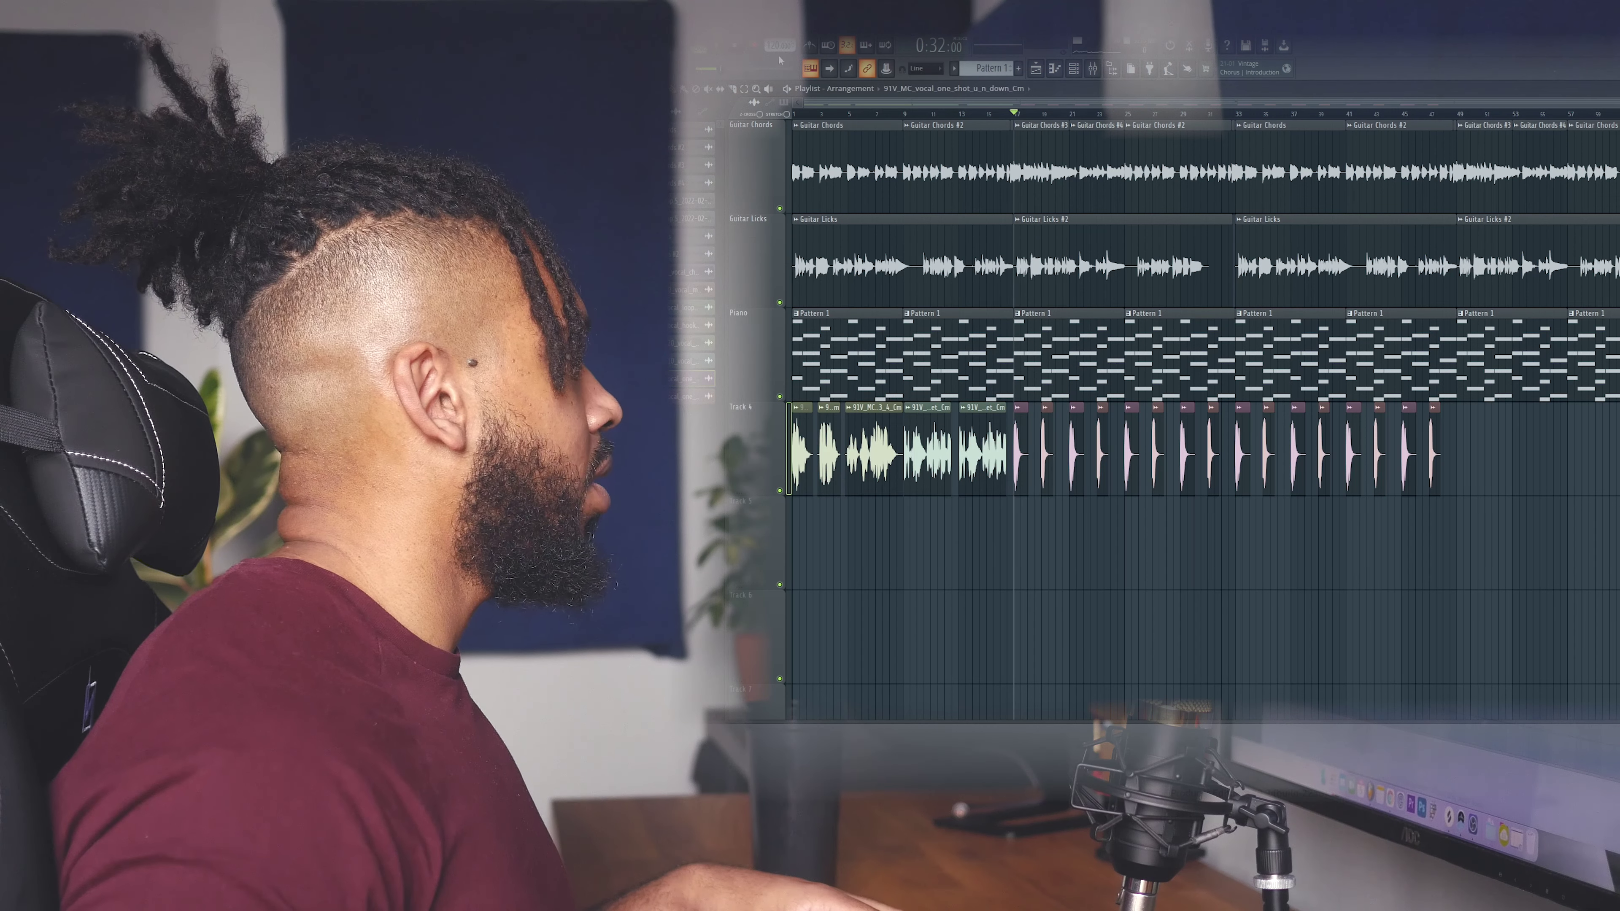
{"action": "key", "text": "space"}
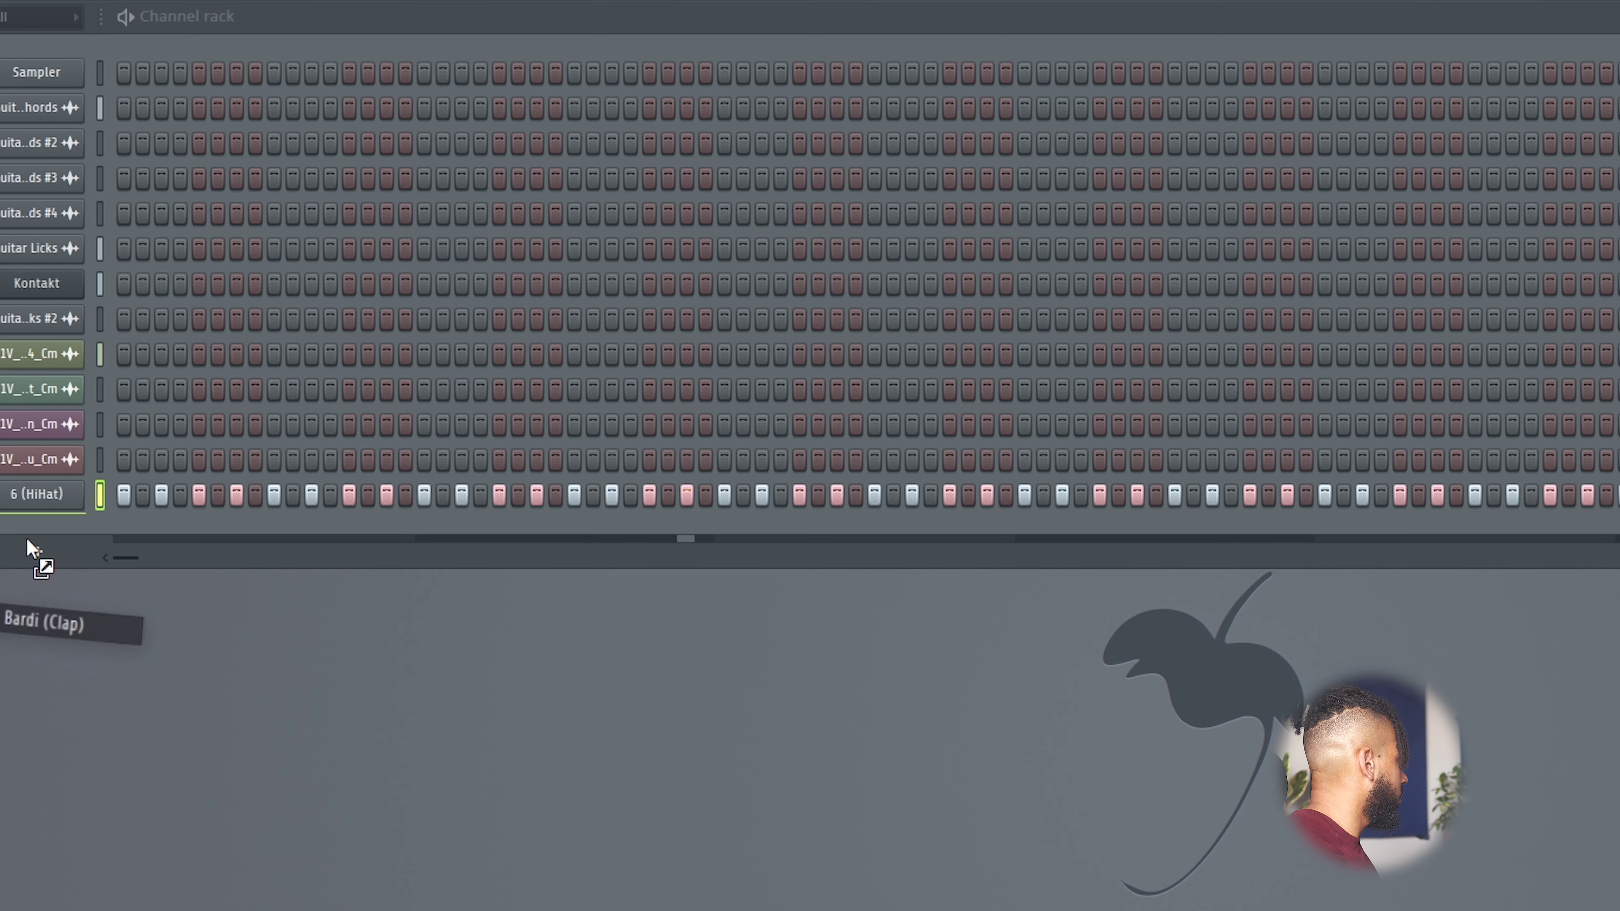
- Add the Bardi (Clap) and Bruh Kick channels below the hi-hat, with claps every 16 steps starting at step 9
{"action": "left_click_drag", "start_coordinate": [36, 550], "coordinate": [107, 518]}
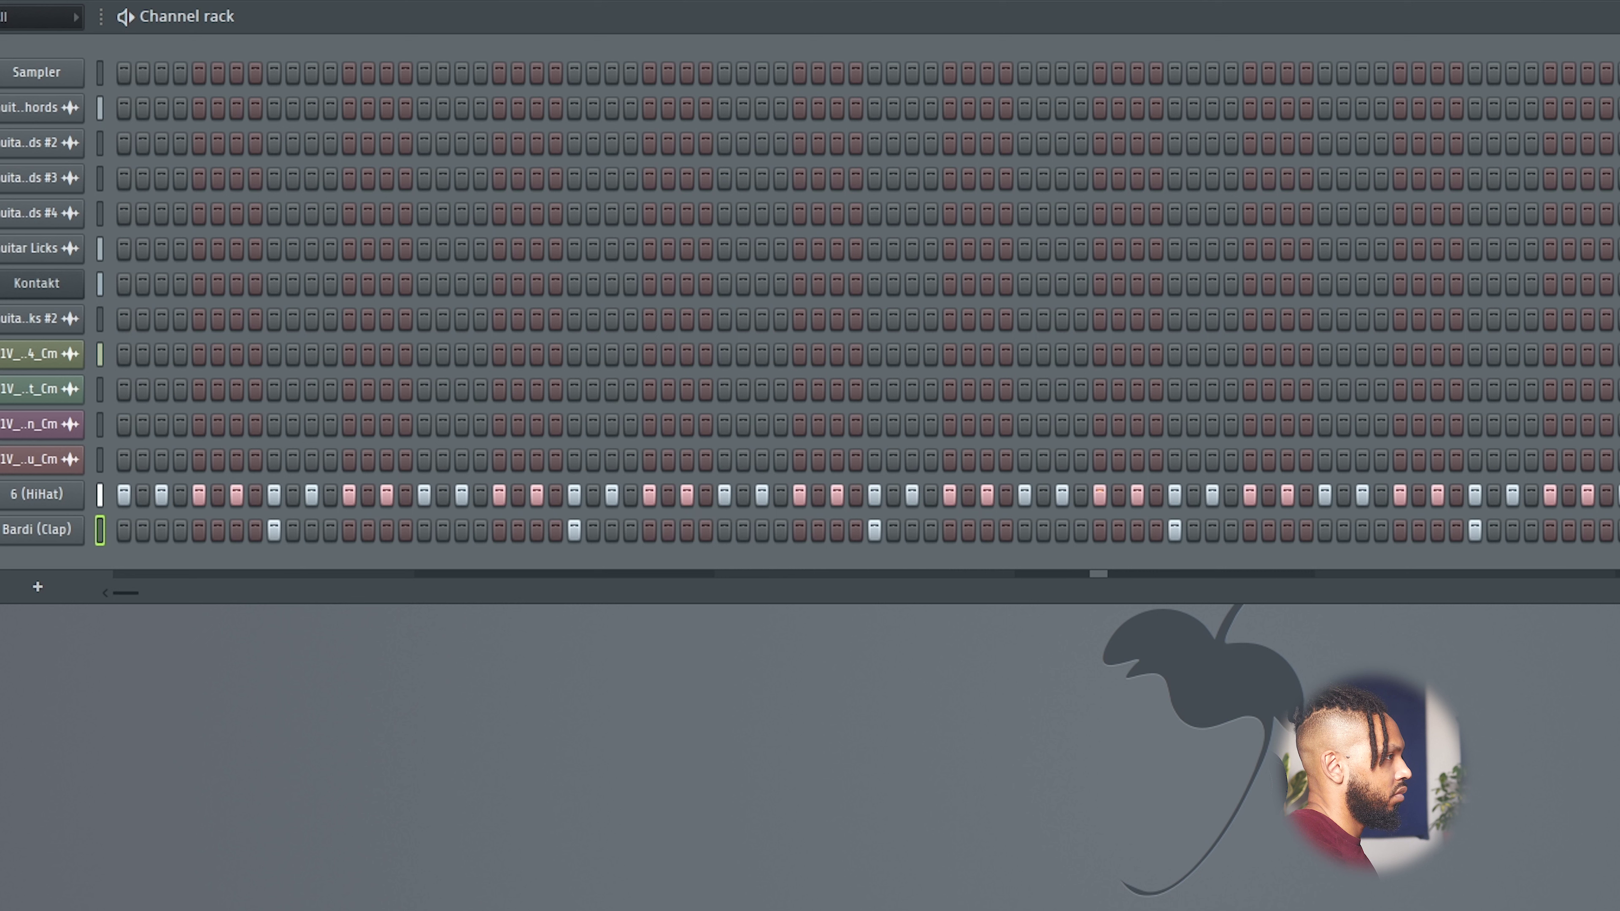
{"action": "left_click_drag", "start_coordinate": [4, 564], "coordinate": [332, 577]}
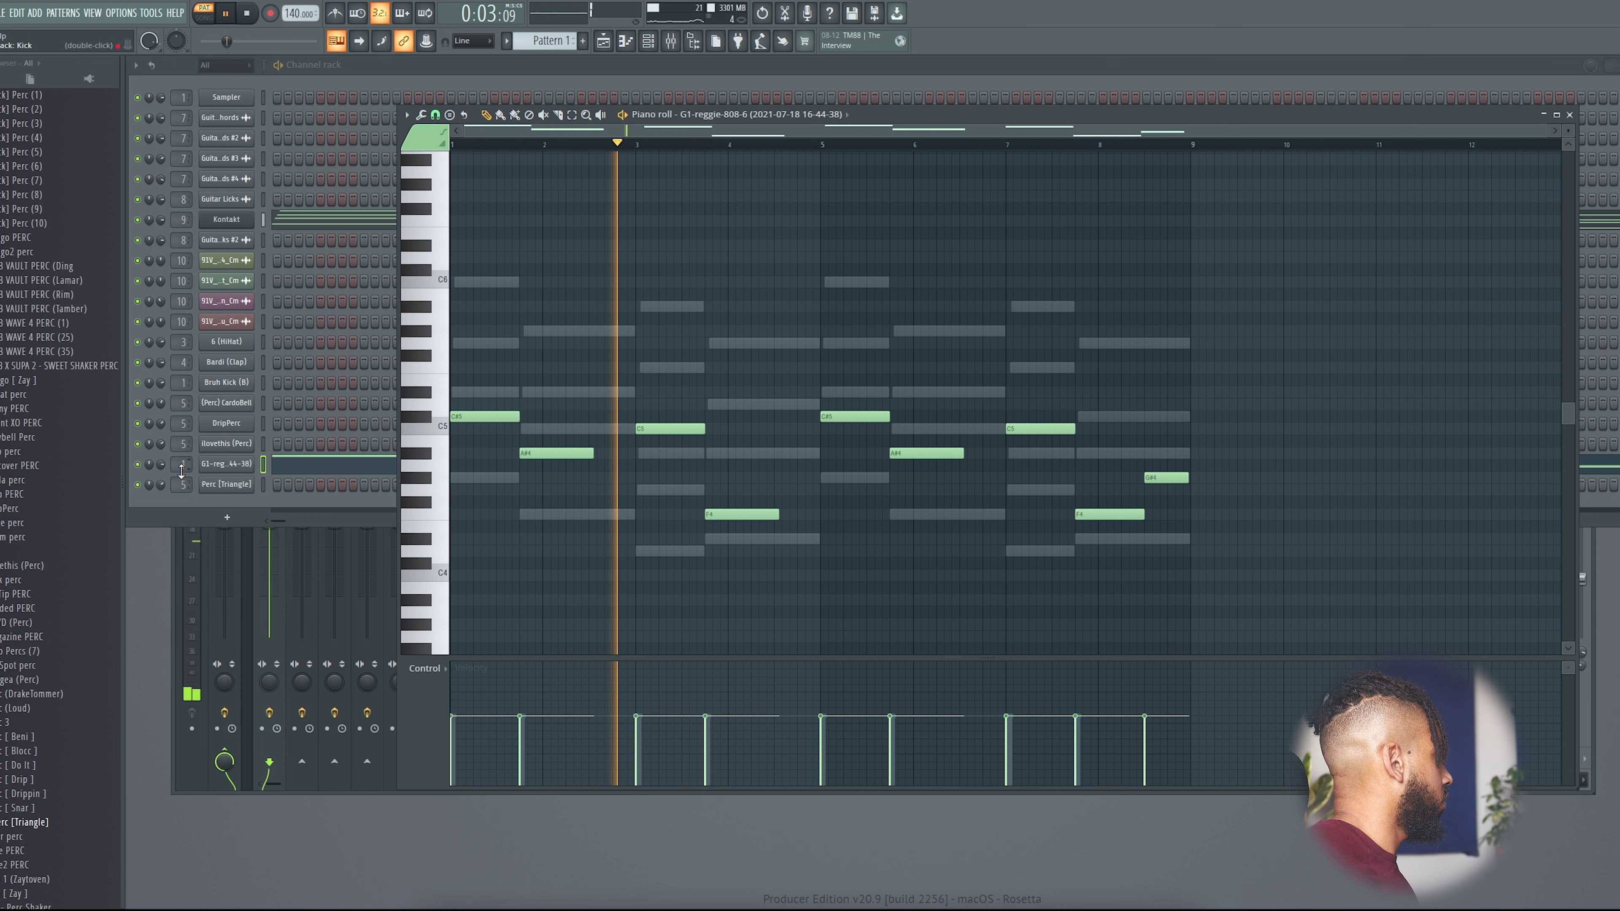
- Lower the volume of the G1-reggie-808 channel to about 57%
{"action": "left_click_drag", "start_coordinate": [161, 464], "coordinate": [162, 485]}
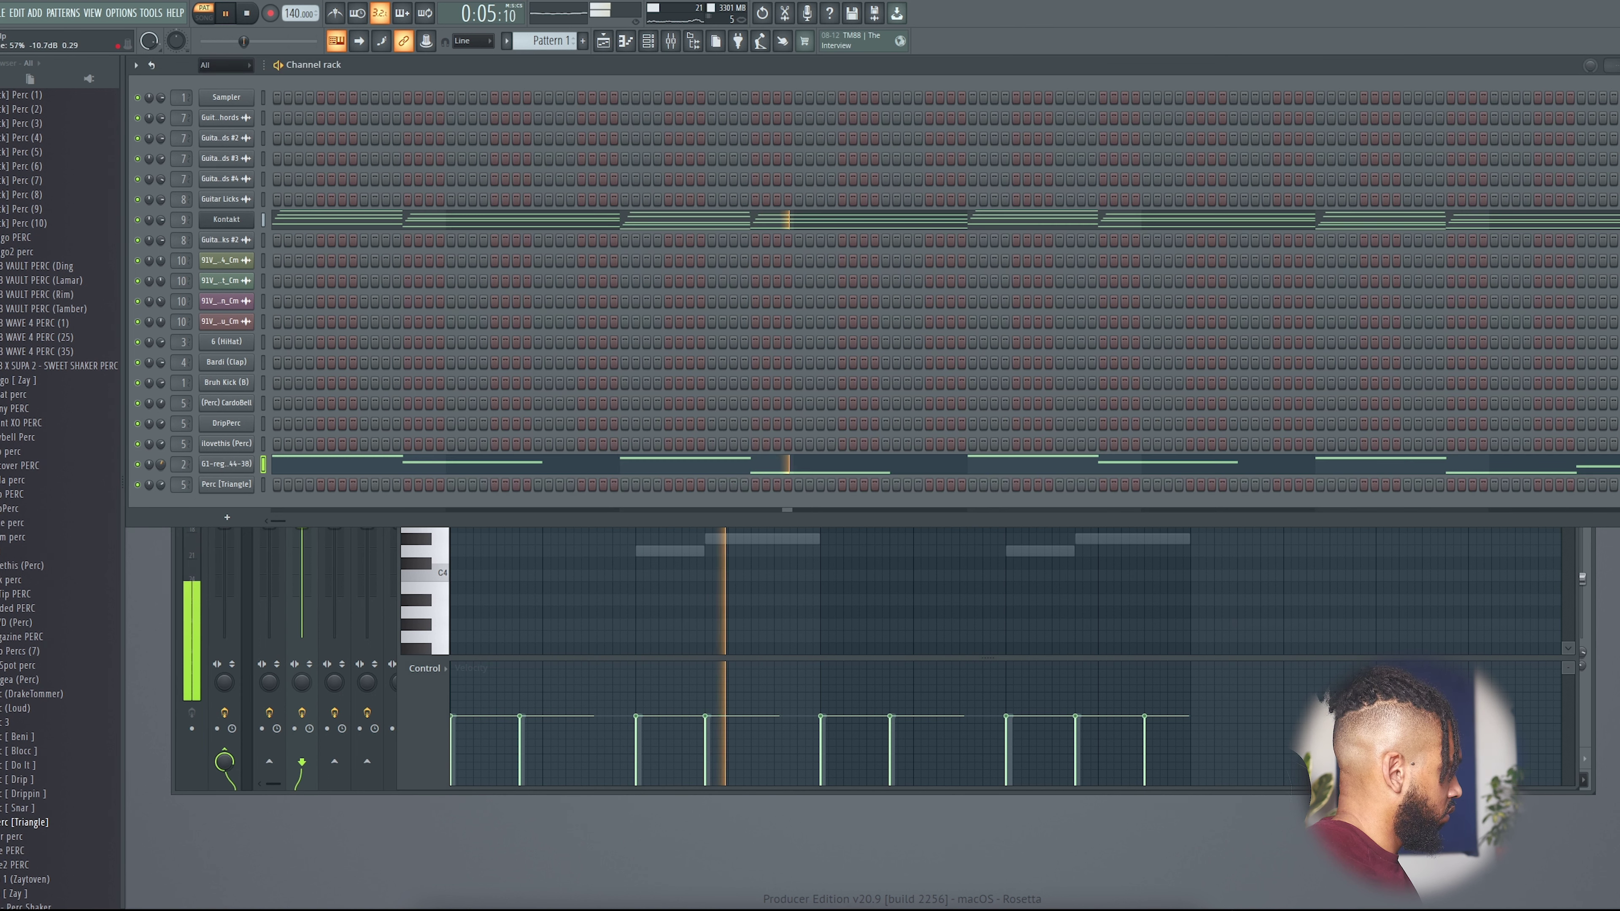
- Add the Devil-Loc effect after Neutron 3 Equalizer on the 808/Bass mixer track and adjust its Crunch amount
{"action": "key", "text": "F9"}
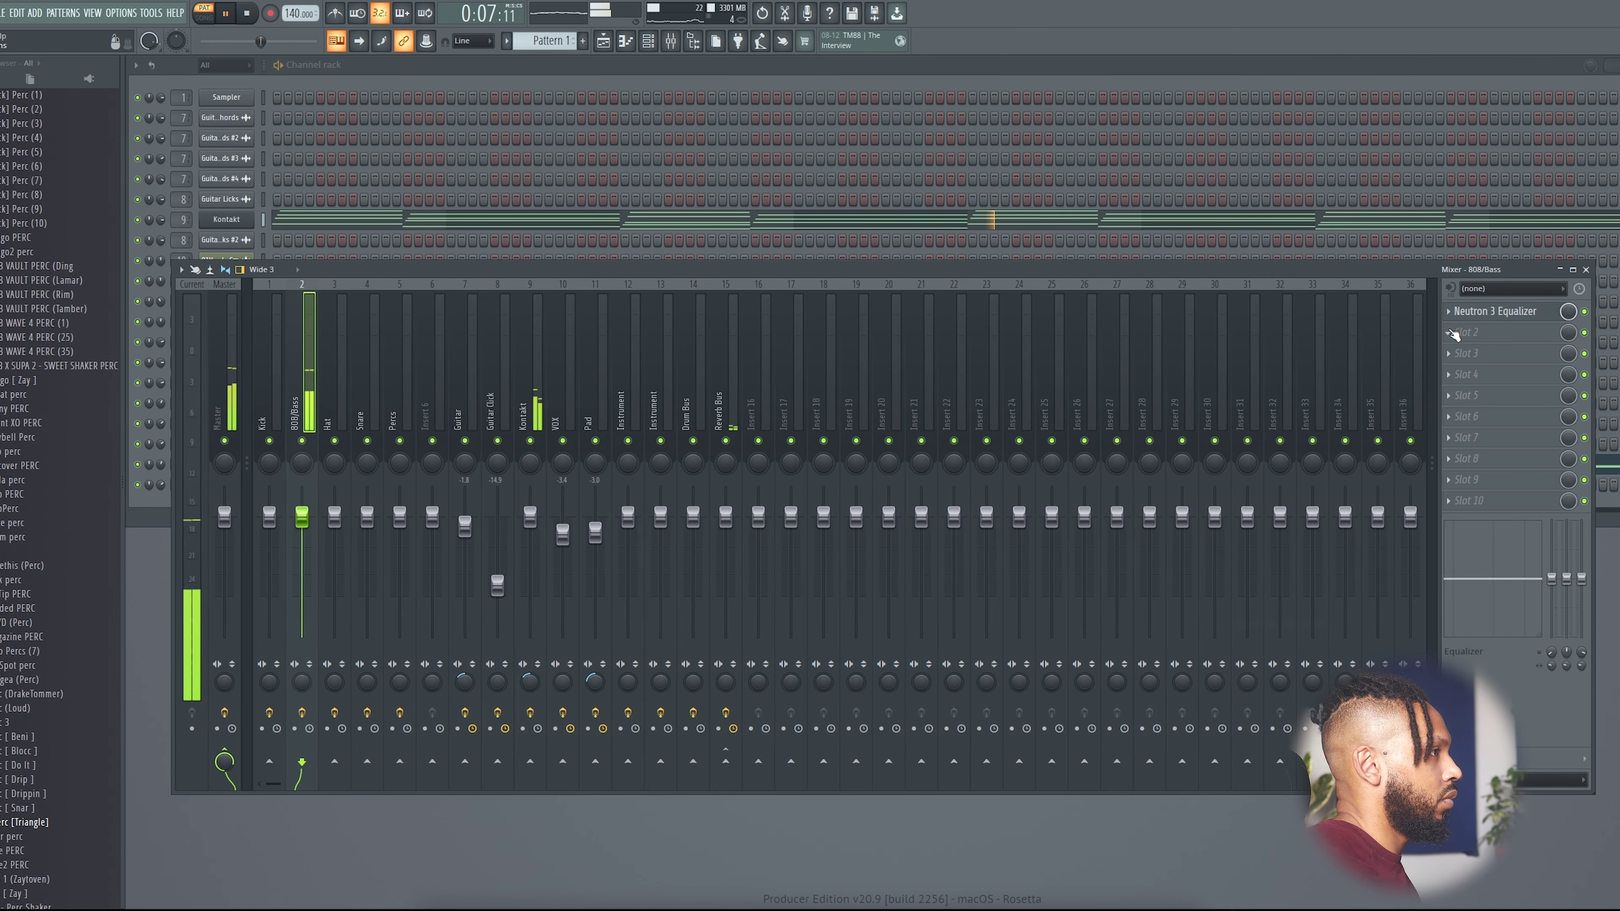
{"action": "left_click", "coordinate": [1466, 332]}
{"action": "mouse_move", "coordinate": [1466, 350]}
{"action": "left_click", "coordinate": [1167, 80]}
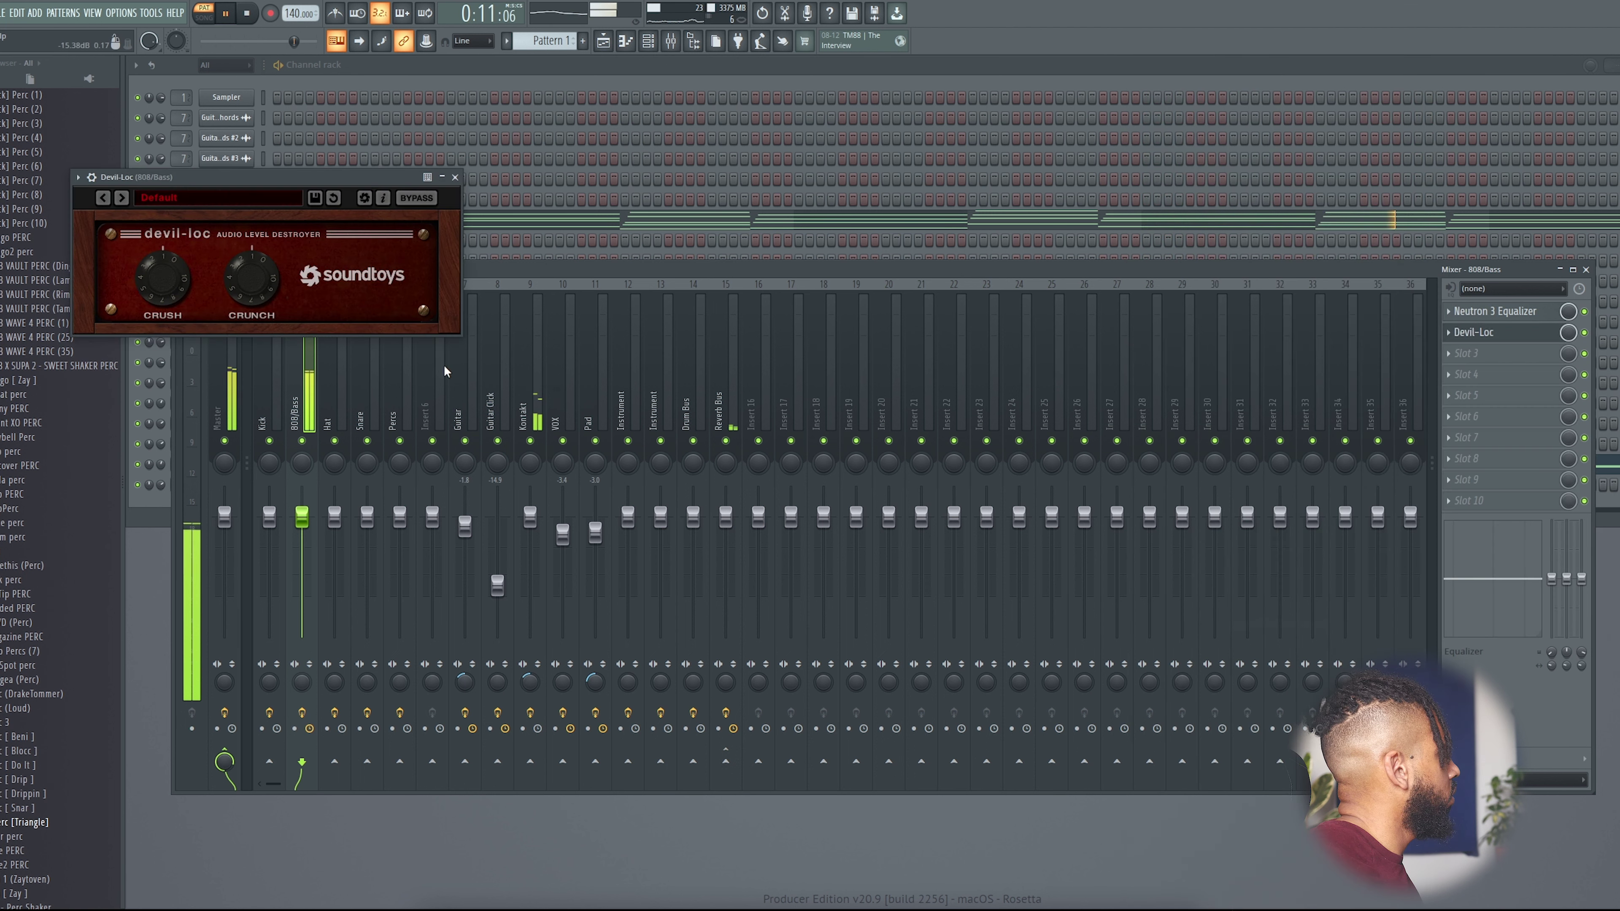
{"action": "left_click_drag", "start_coordinate": [262, 288], "coordinate": [257, 288]}
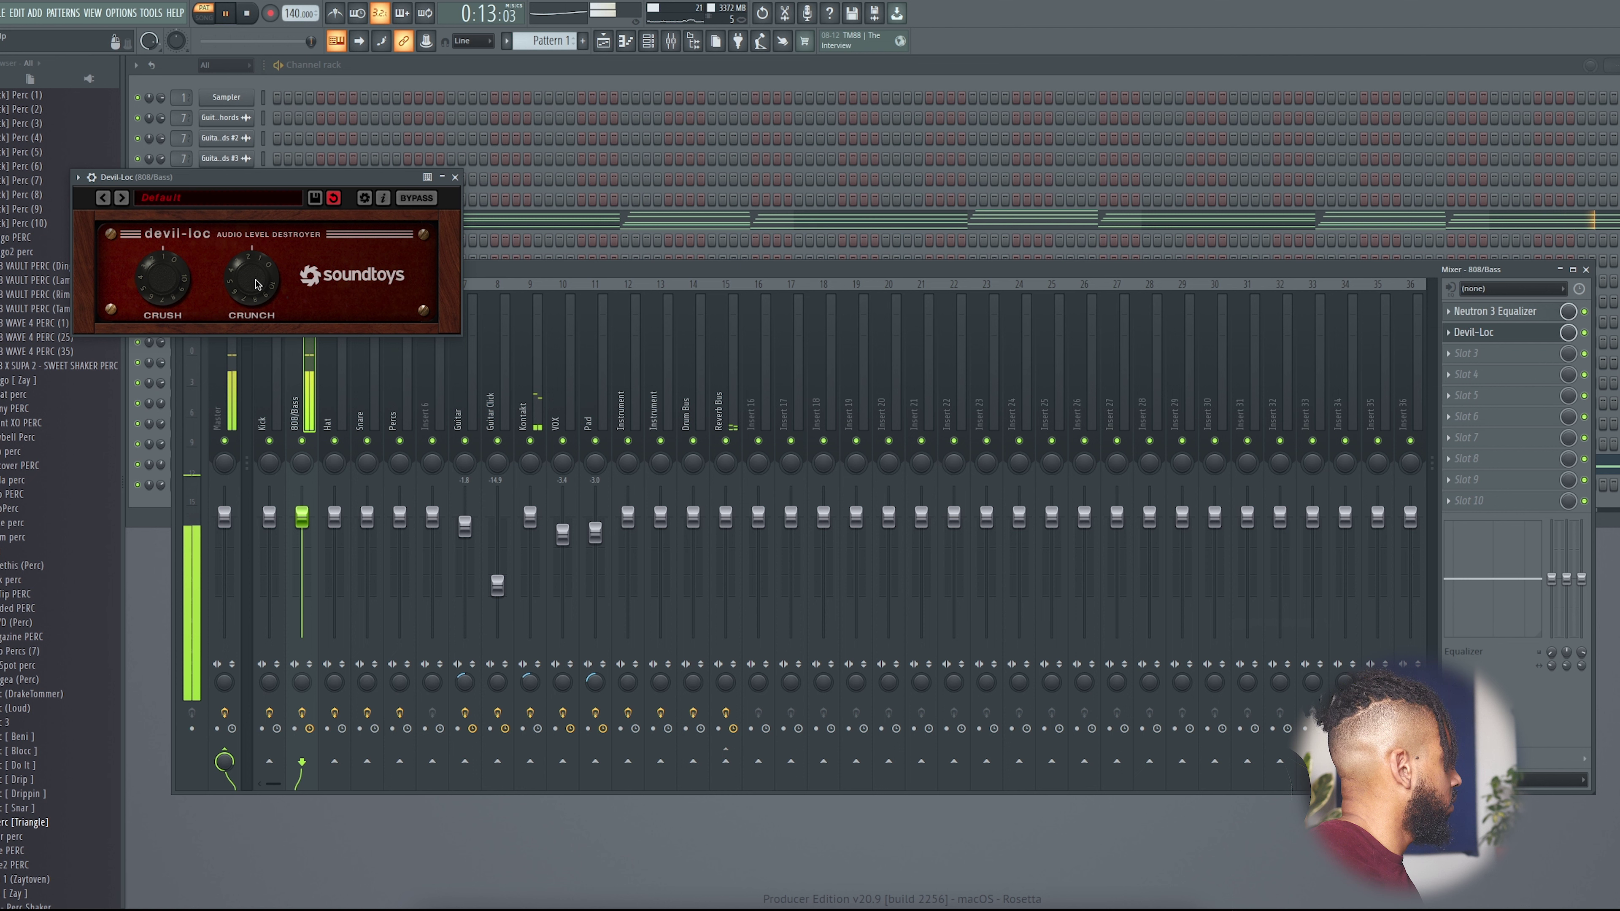
- Lower the 808/Bass mixer track to about -5.1 dB while playing in song mode, and close the mixer and Devil-Loc windows
{"action": "left_click_drag", "start_coordinate": [301, 516], "coordinate": [301, 547]}
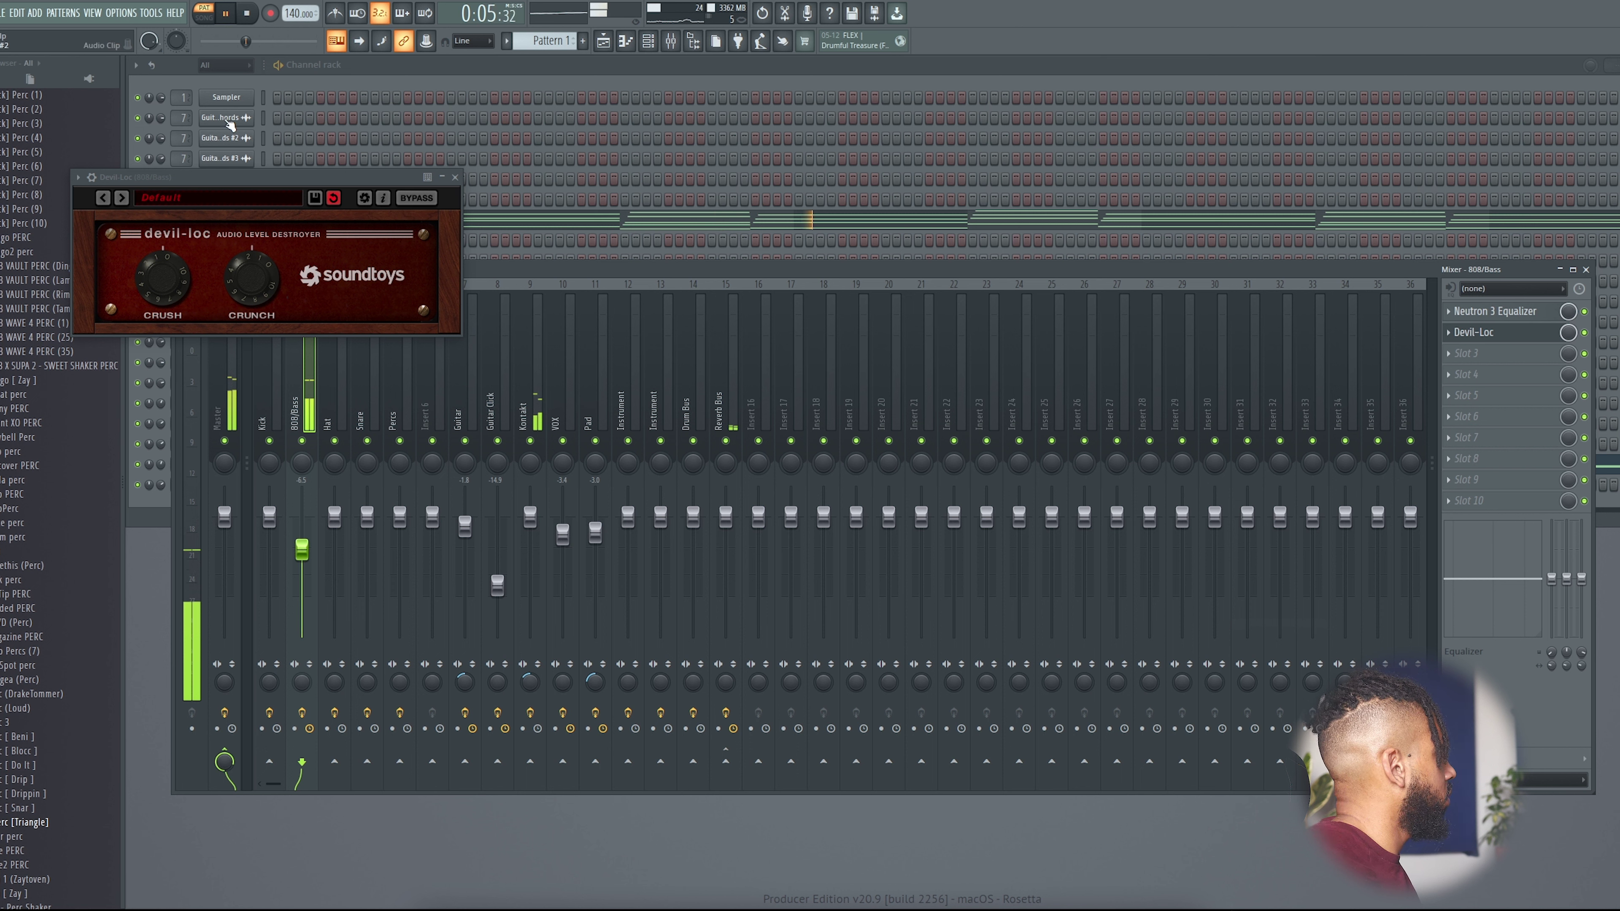
{"action": "left_click", "coordinate": [204, 18]}
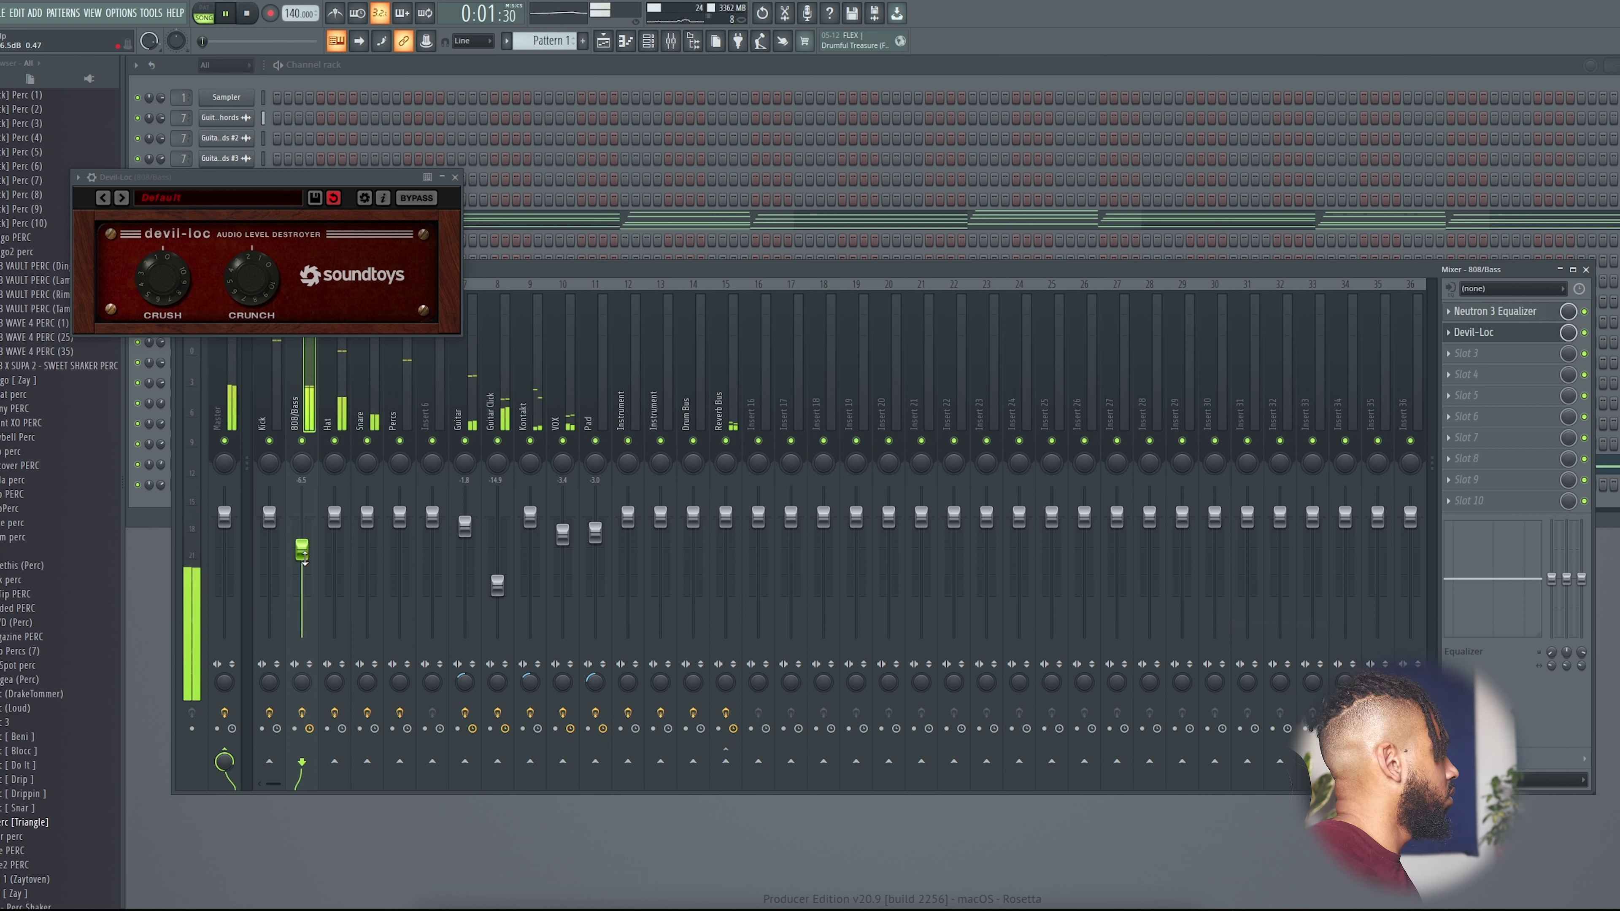
{"action": "left_click_drag", "start_coordinate": [302, 550], "coordinate": [302, 542]}
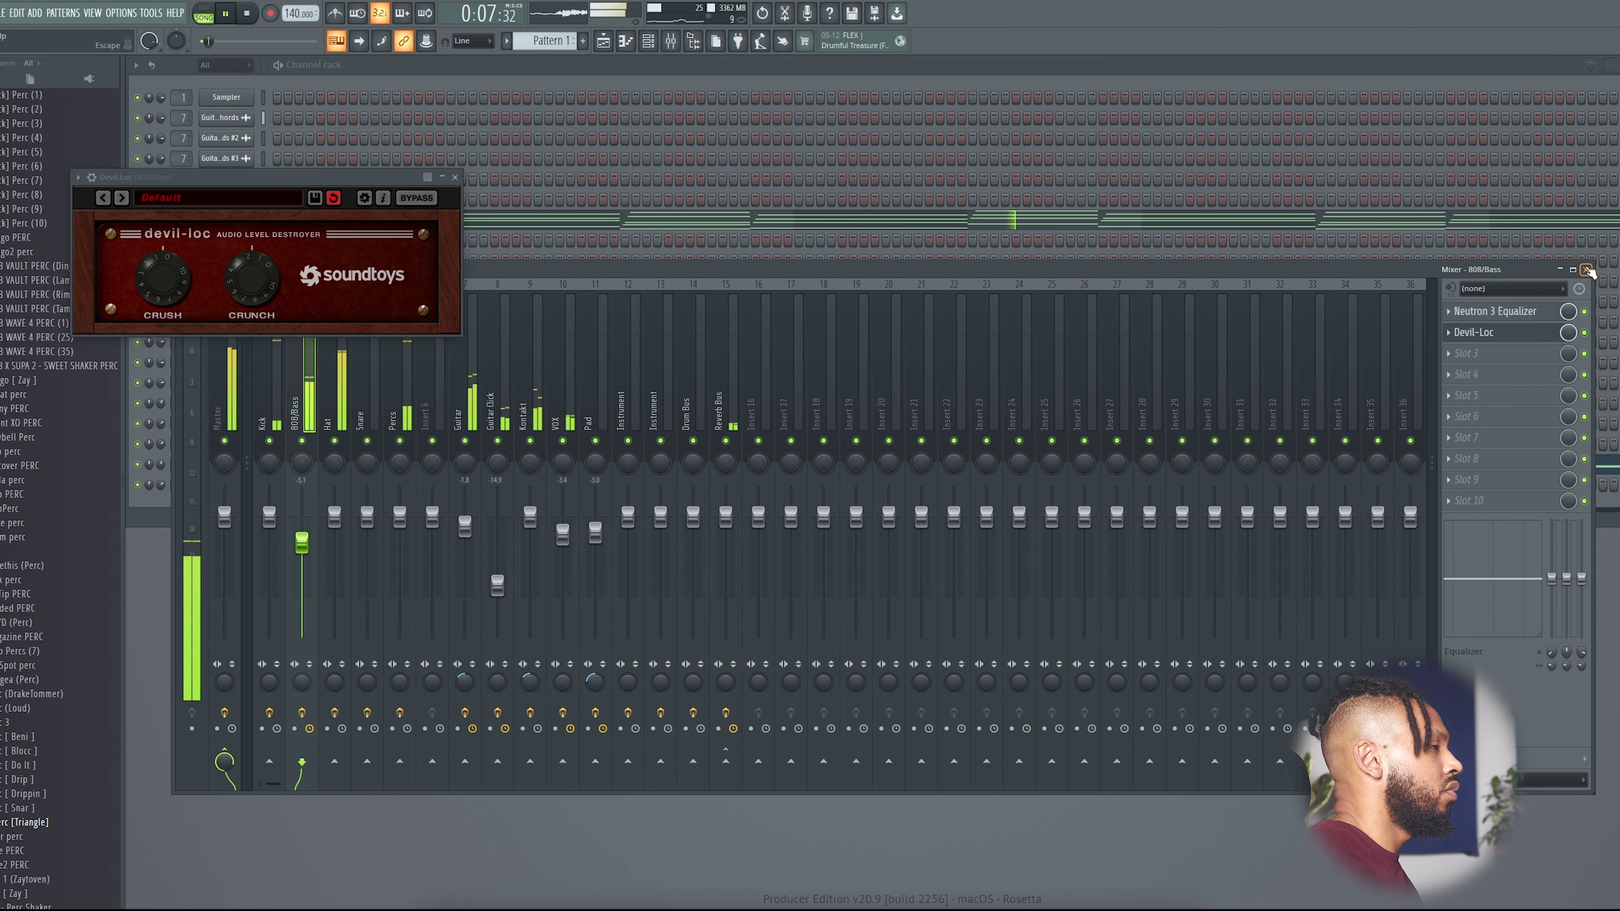
{"action": "key", "text": "F9"}
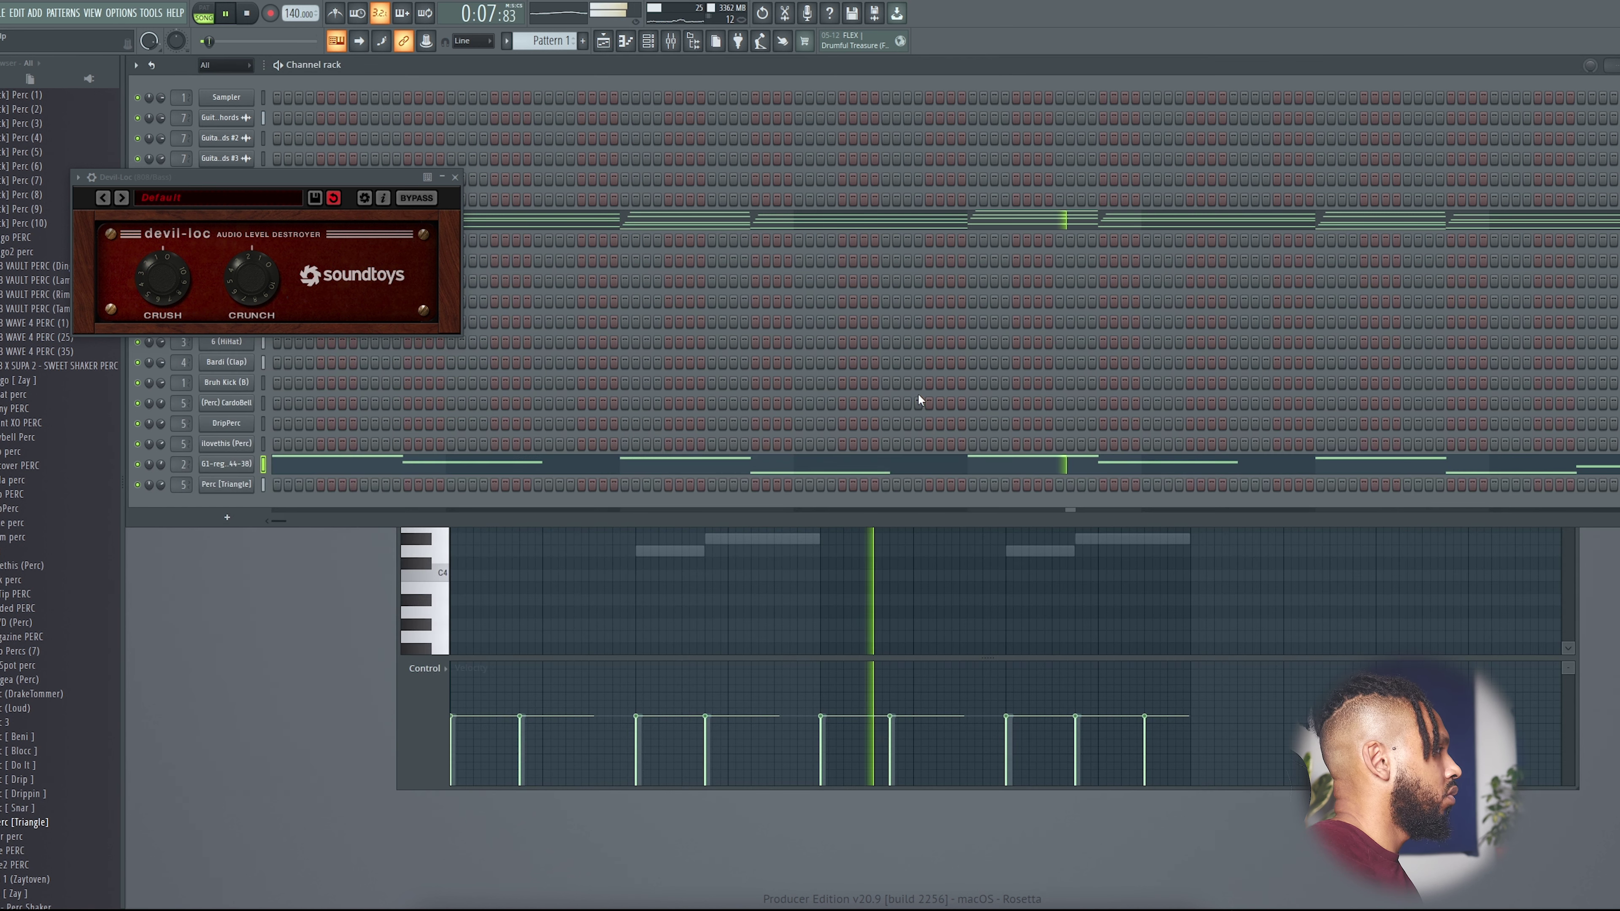
{"action": "left_click", "coordinate": [455, 177]}
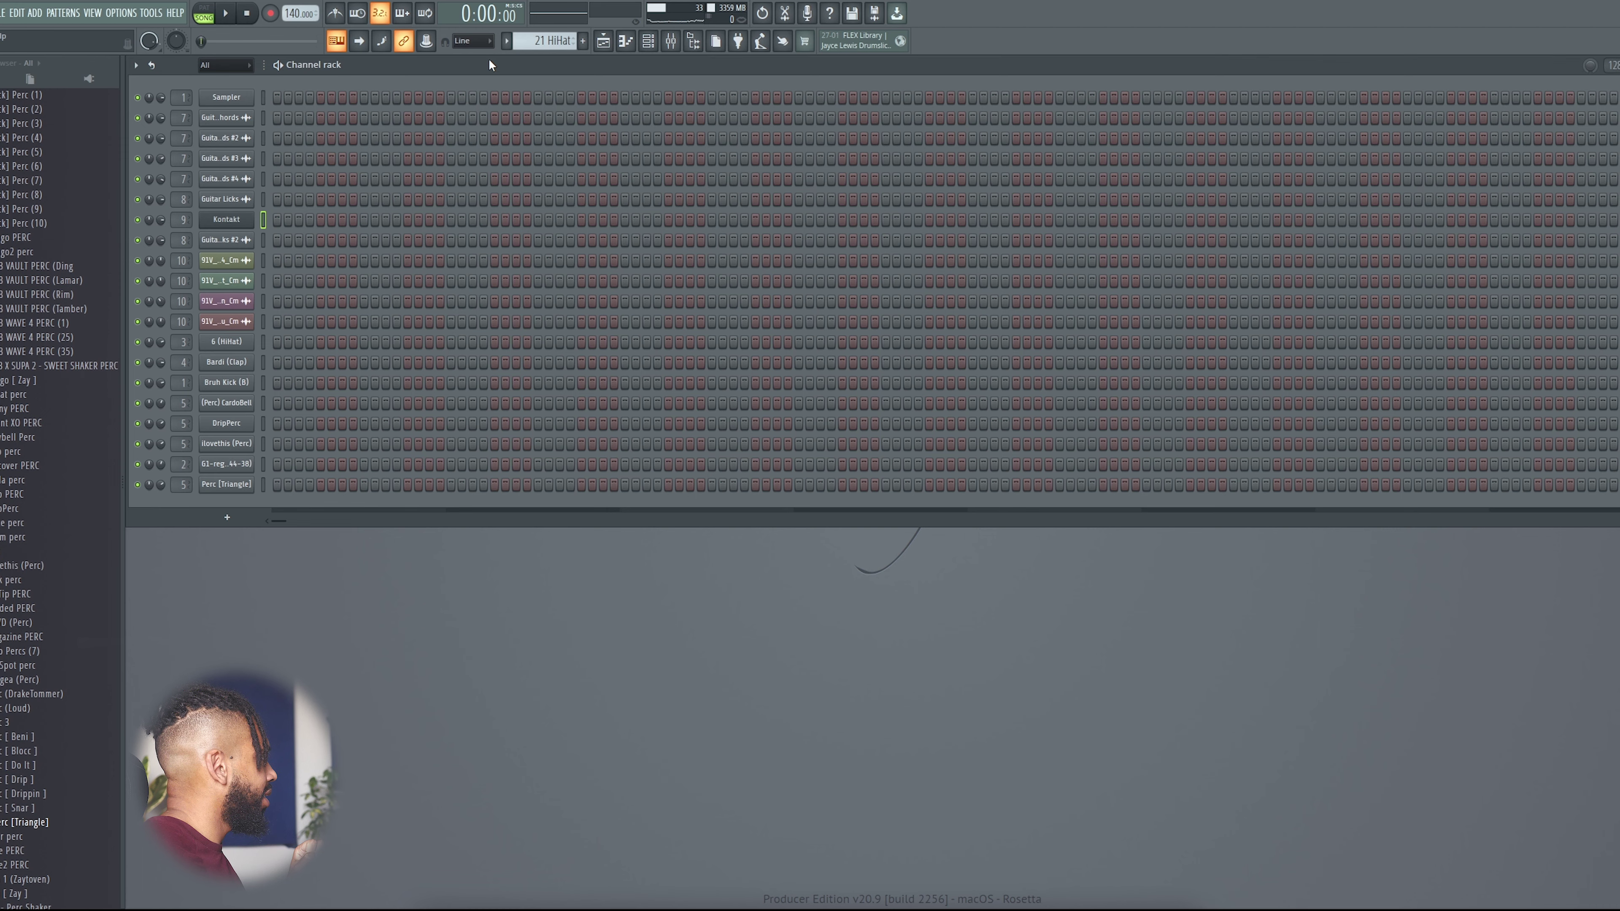
- Insert a Mellotron V channel with the Strawberry Flutes preset above Perc [Triangle] and paste the copied notes into it in Pattern 13
{"action": "scroll", "coordinate": [536, 40], "scroll_direction": "down", "scroll_amount": 1}
{"action": "scroll", "coordinate": [536, 39], "scroll_direction": "down", "scroll_amount": 1}
{"action": "right_click", "coordinate": [239, 485]}
{"action": "mouse_move", "coordinate": [326, 591]}
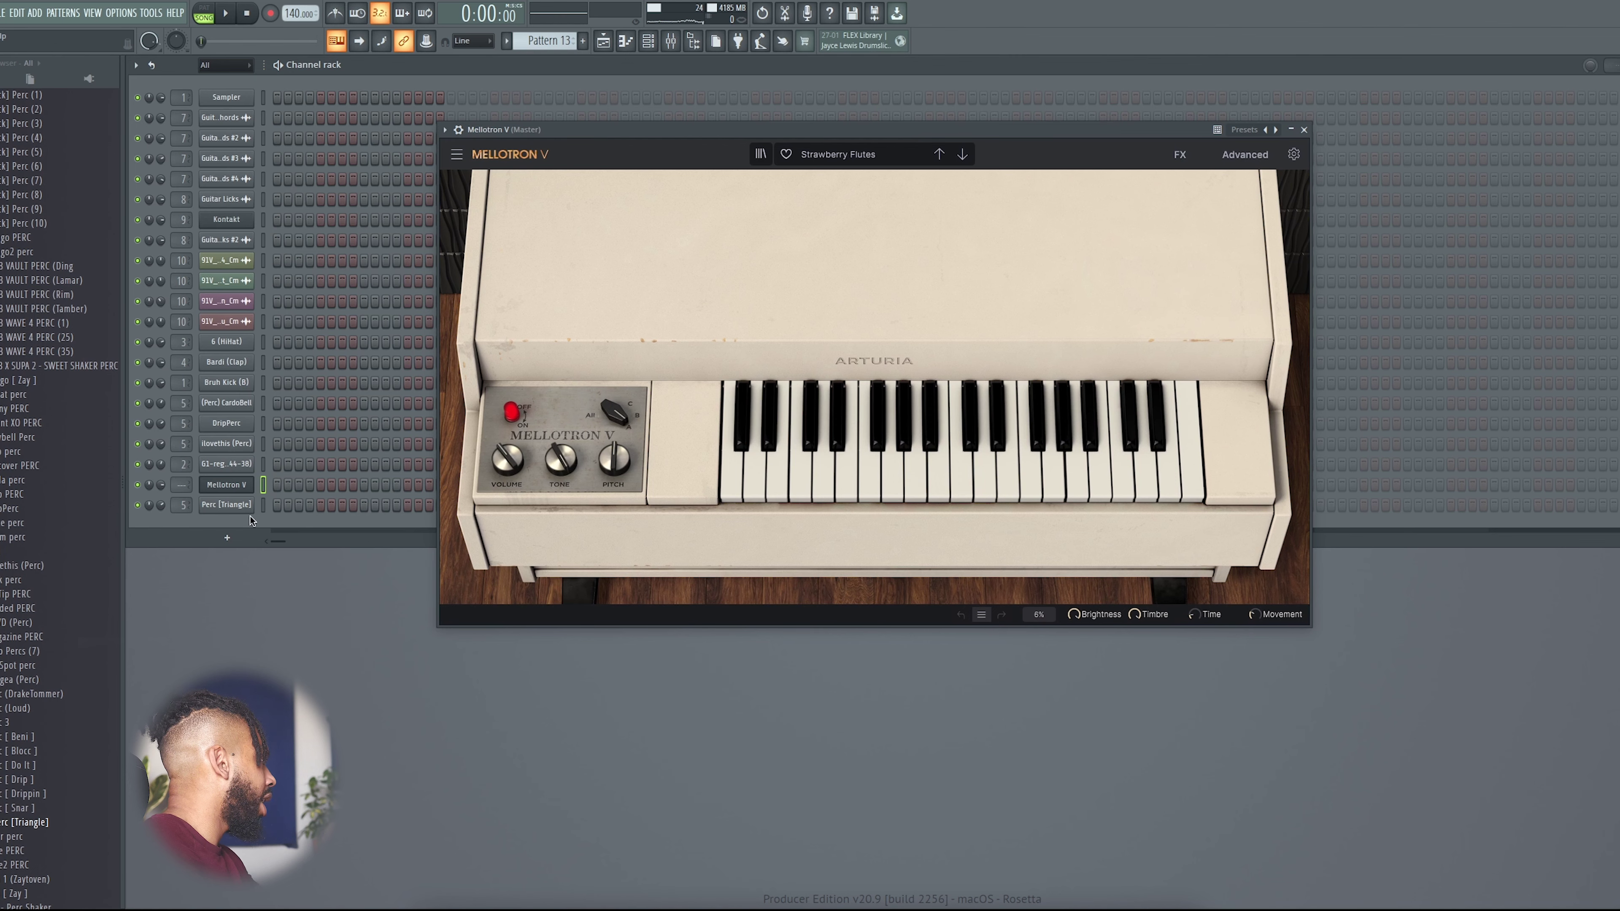
{"action": "left_click", "coordinate": [263, 483]}
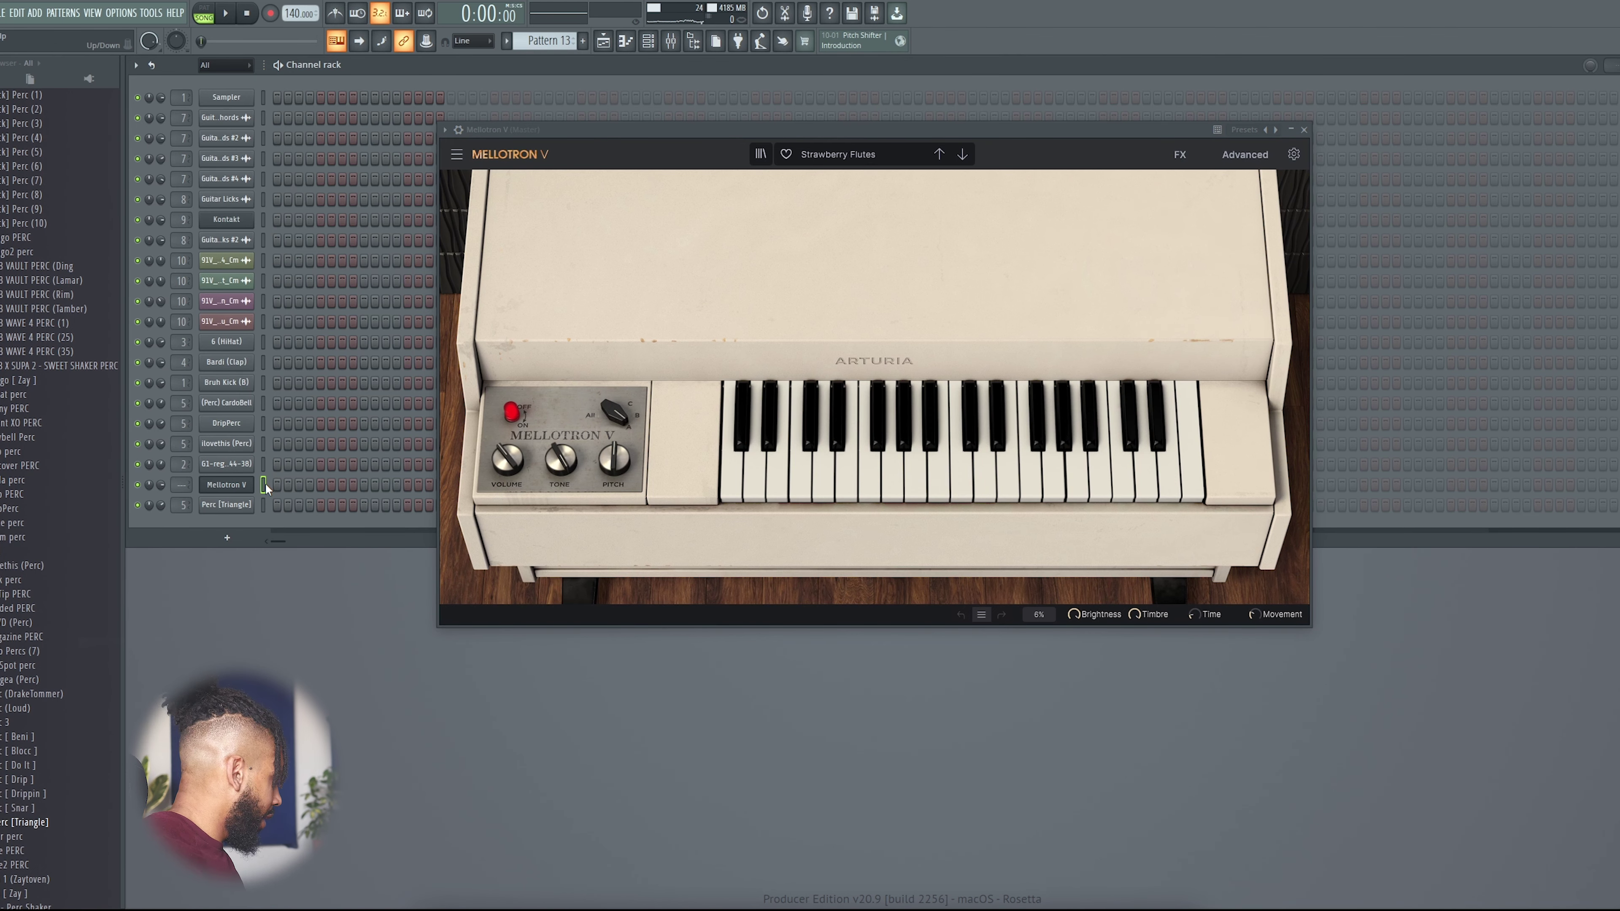
{"action": "key", "text": "ctrl+v"}
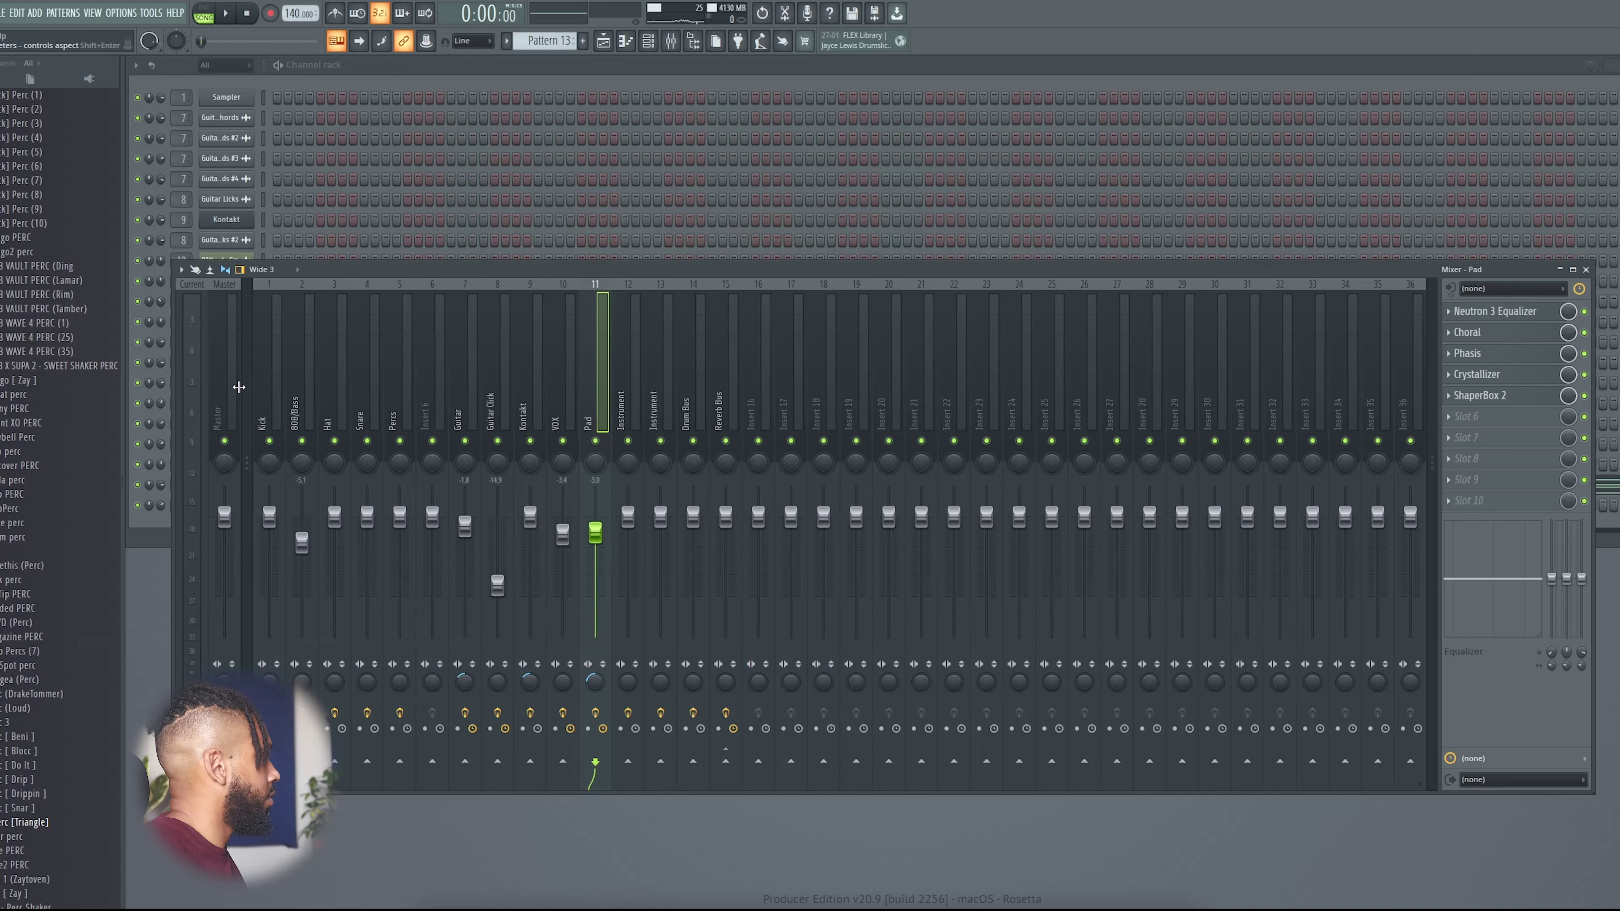
- Examine the effect chain on the Pad mixer track and close the mixer
{"action": "left_click_drag", "start_coordinate": [456, 271], "coordinate": [481, 332]}
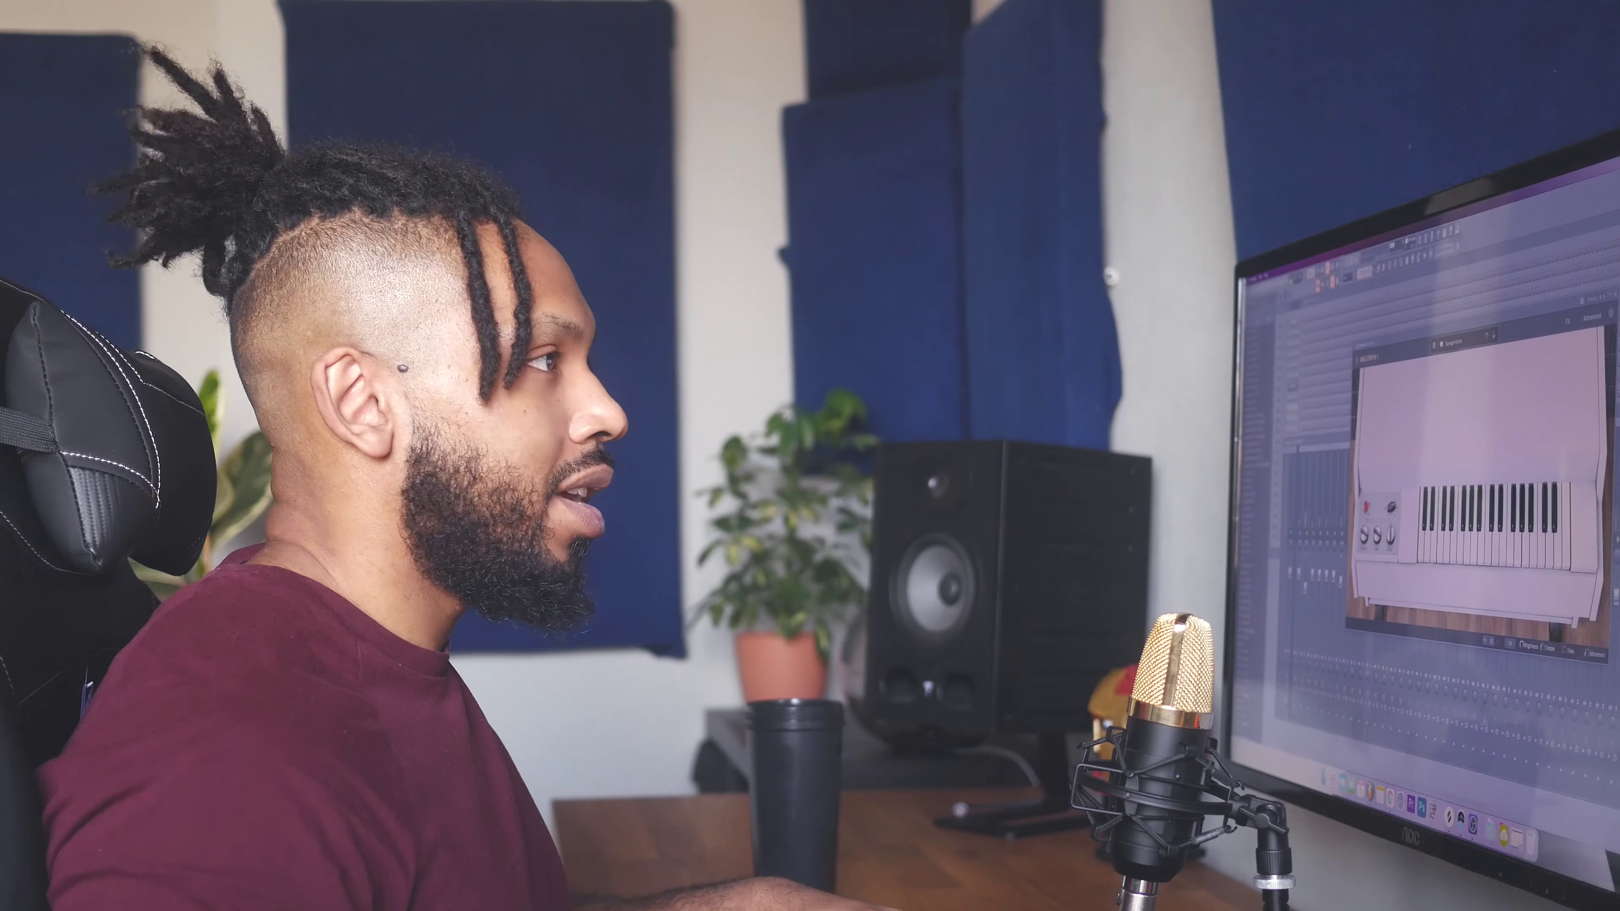
{"action": "key", "text": "F9"}
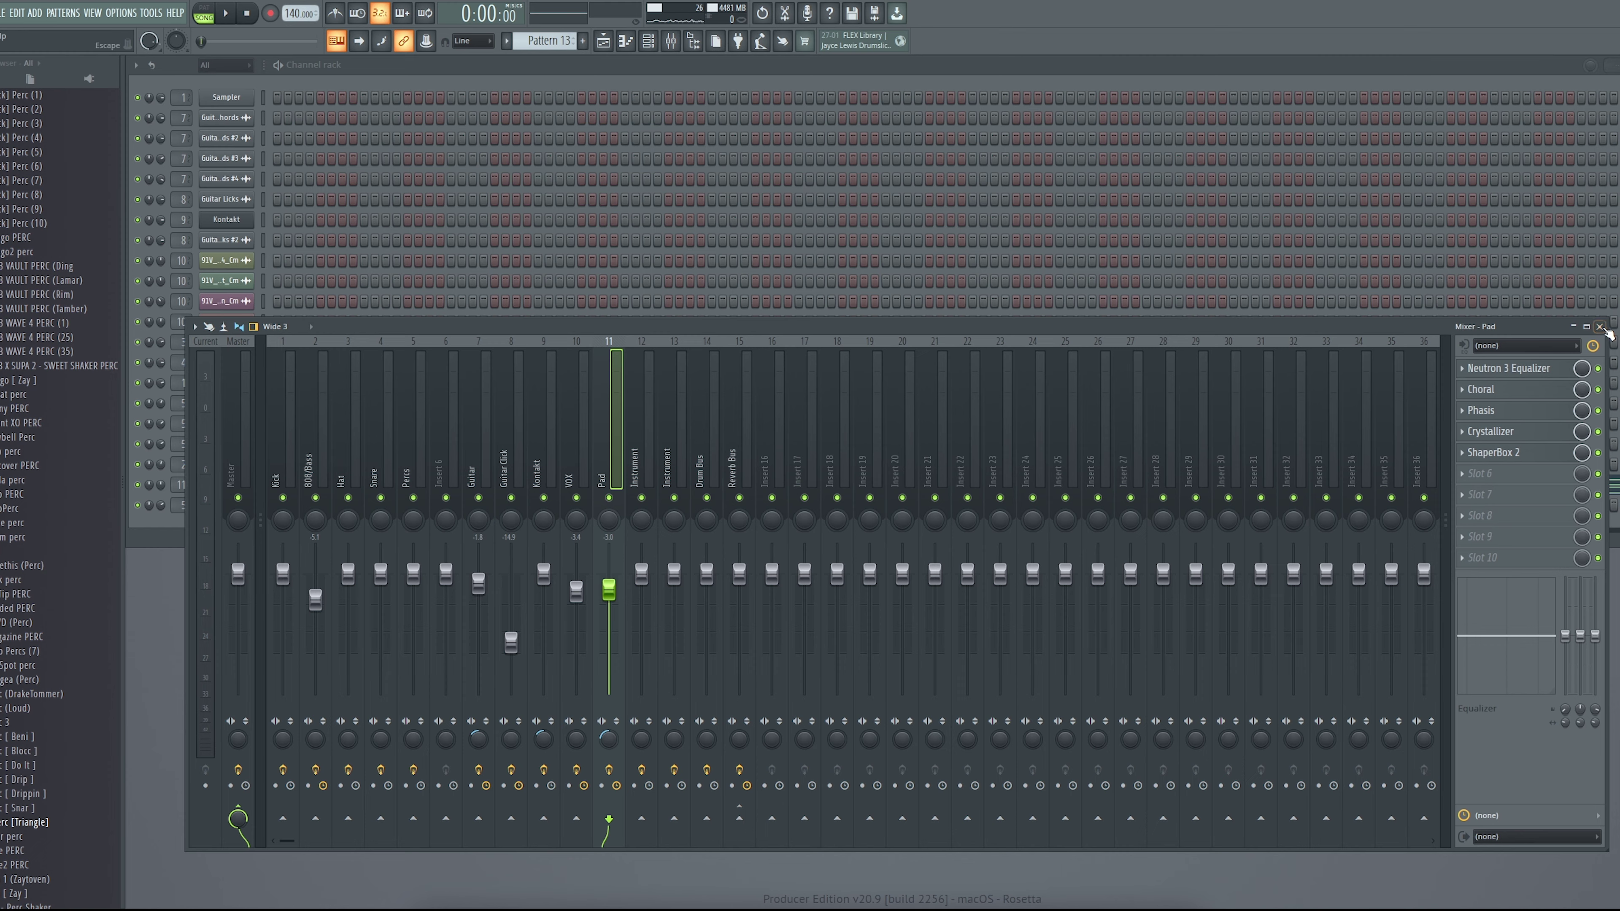
{"action": "key", "text": "F9"}
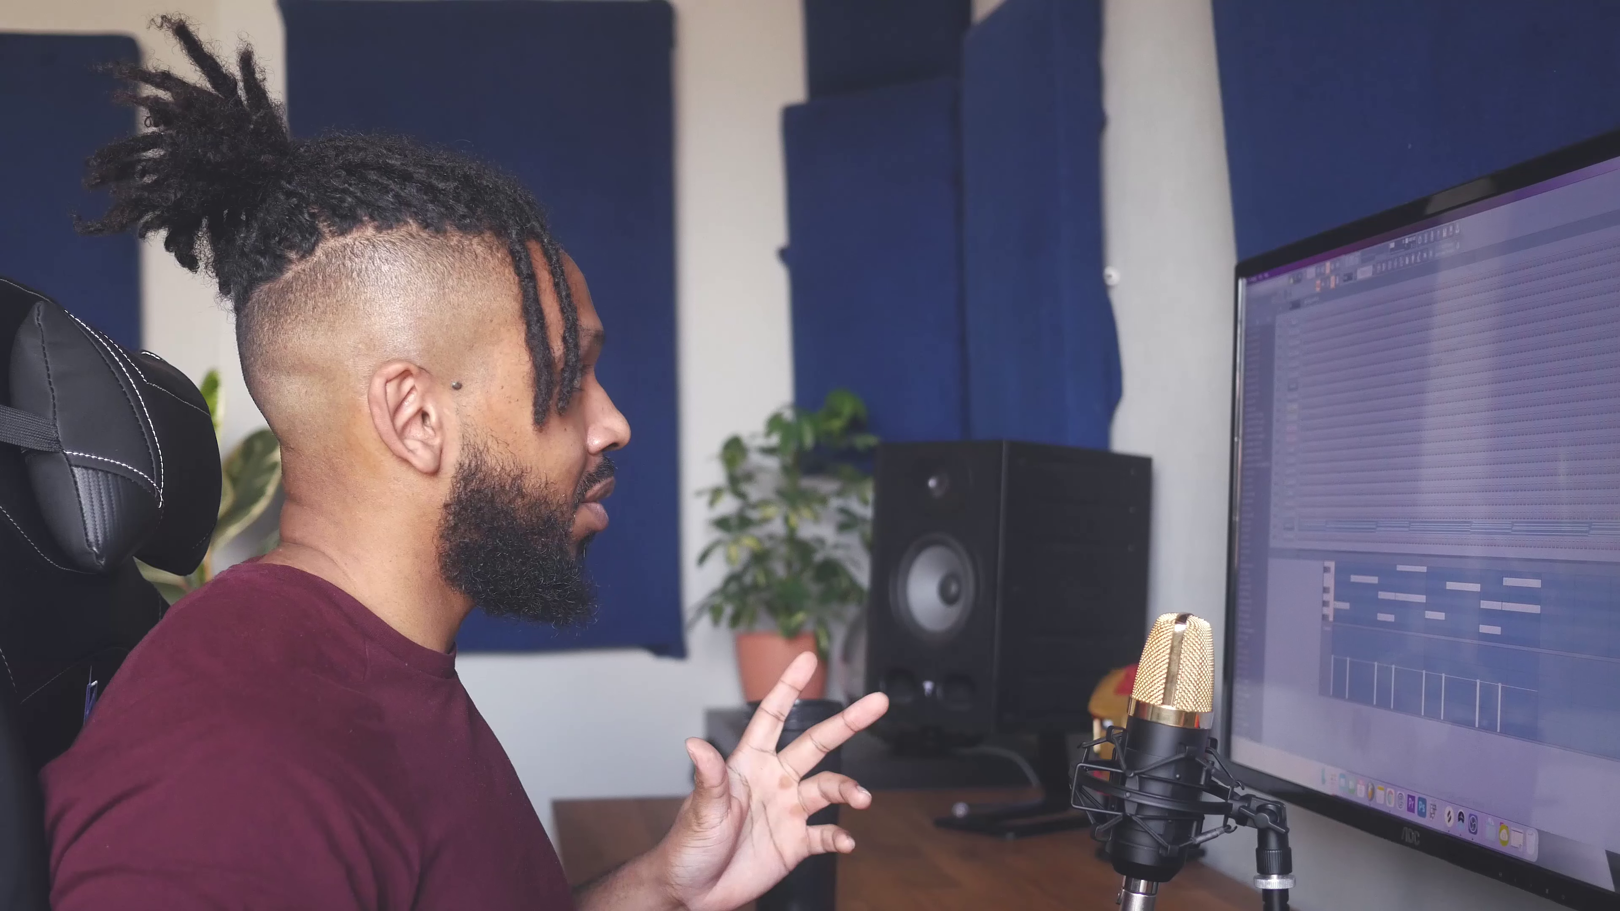